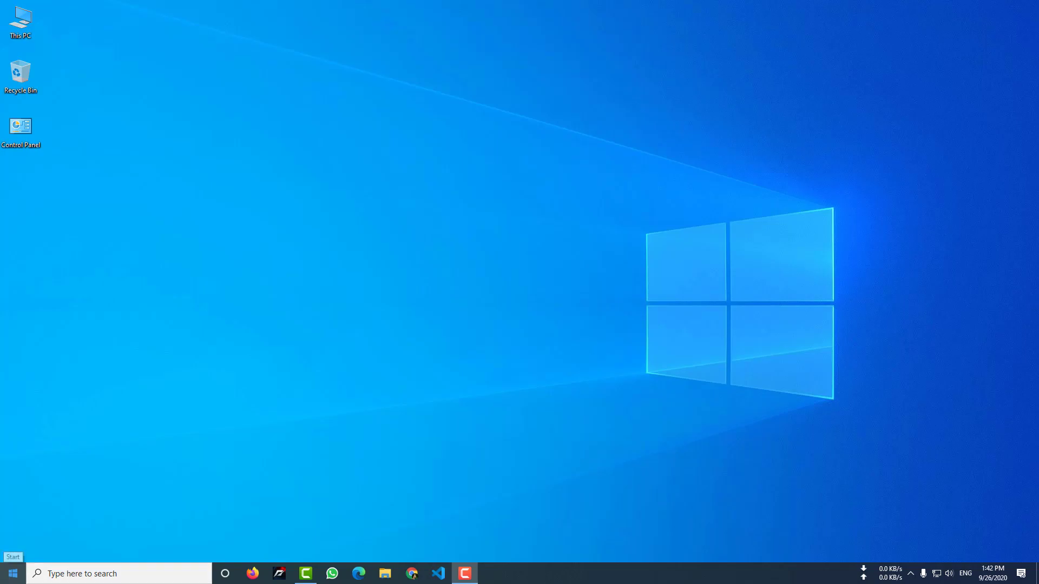
Find and launch the Wise Care 365 application from the desktop.
click(13, 574)
text(wise)
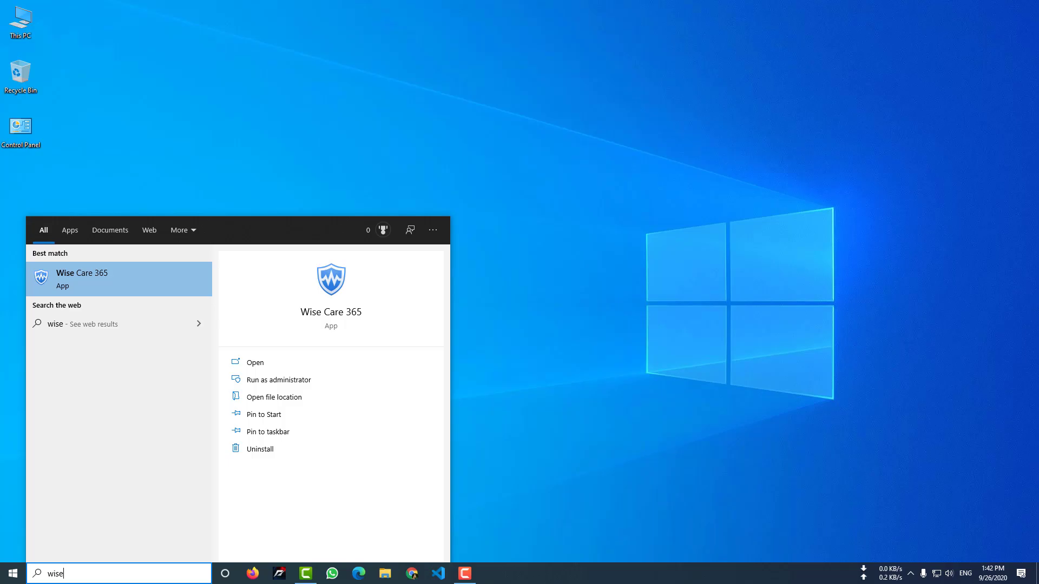
key(Return)
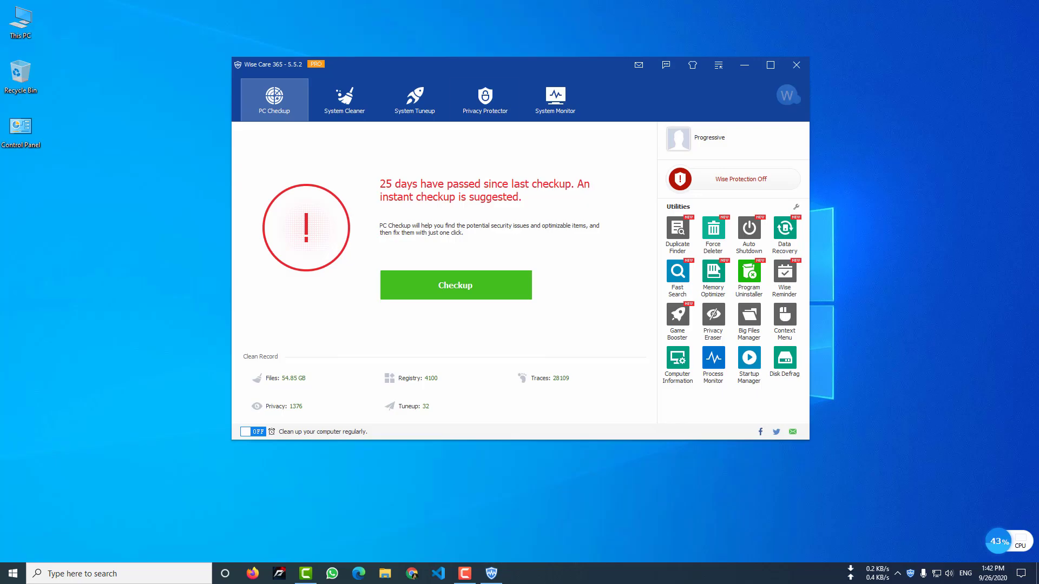
drag(508, 66, 502, 66)
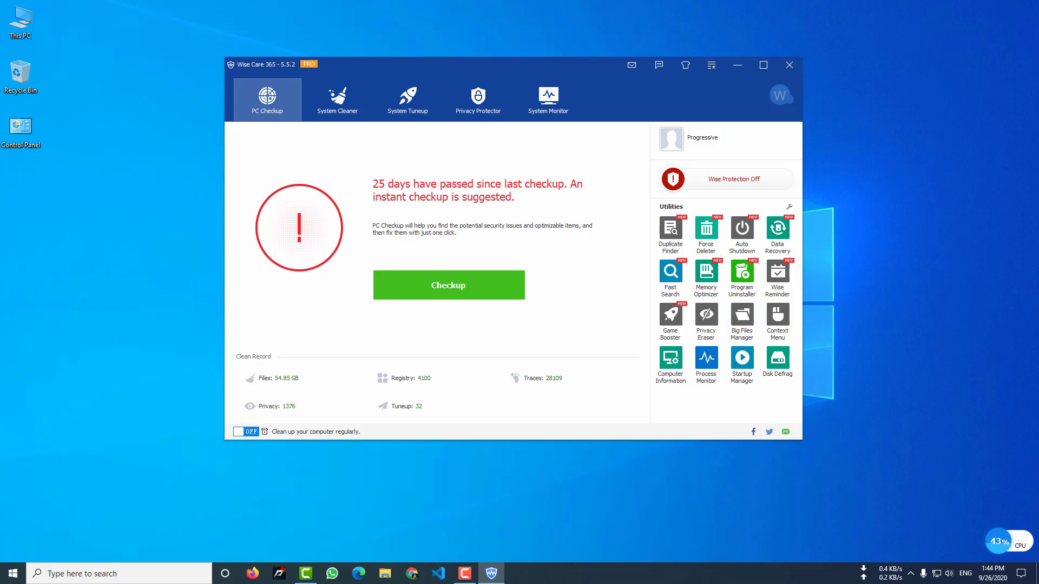
mouse_move(352, 62)
mouse_down()
mouse_move(384, 56)
mouse_move(344, 57)
mouse_up()
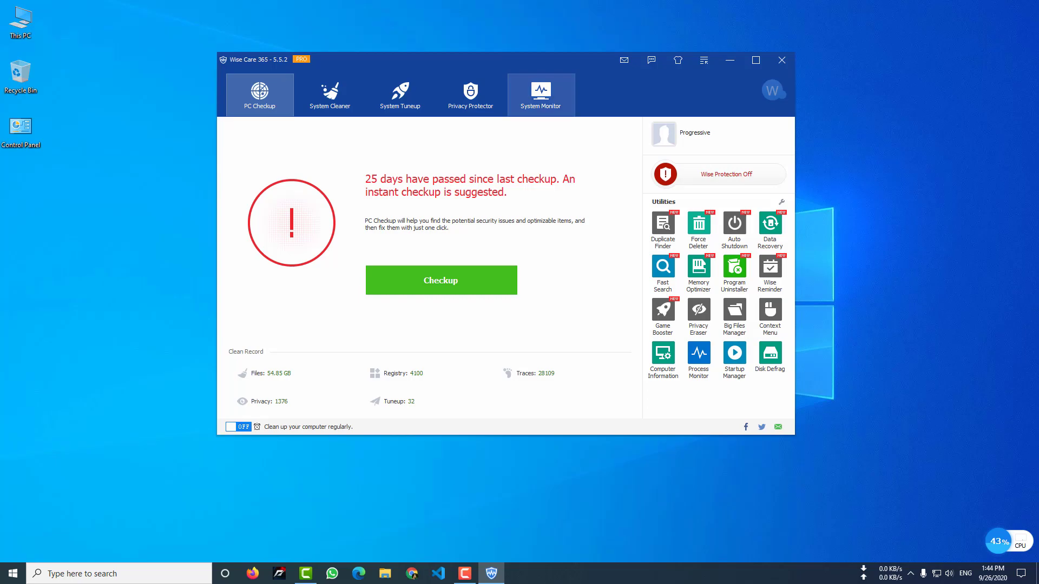
drag(494, 59, 498, 73)
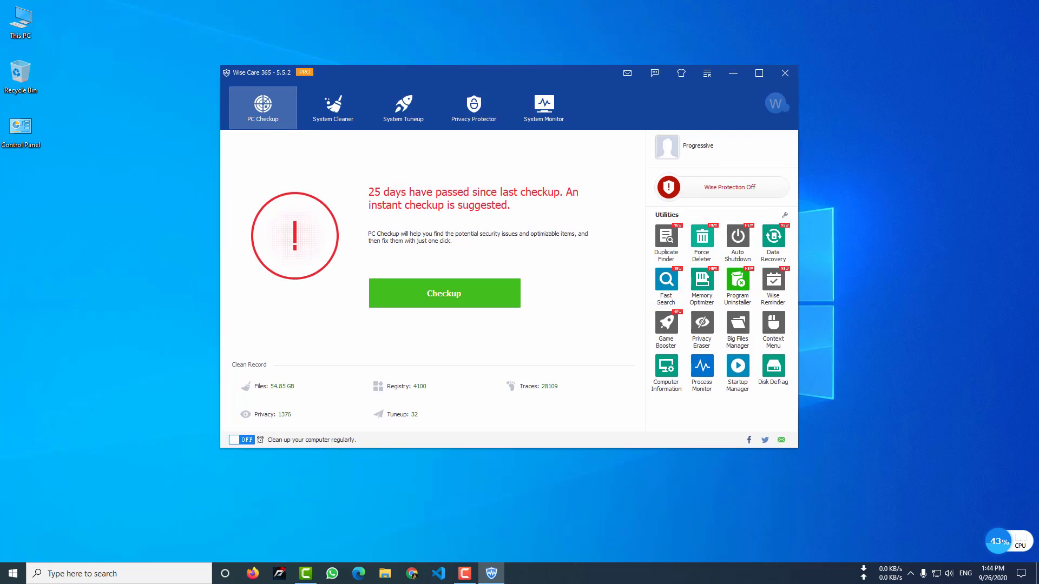
mouse_move(385, 73)
mouse_down()
mouse_move(425, 71)
mouse_move(385, 76)
mouse_up()
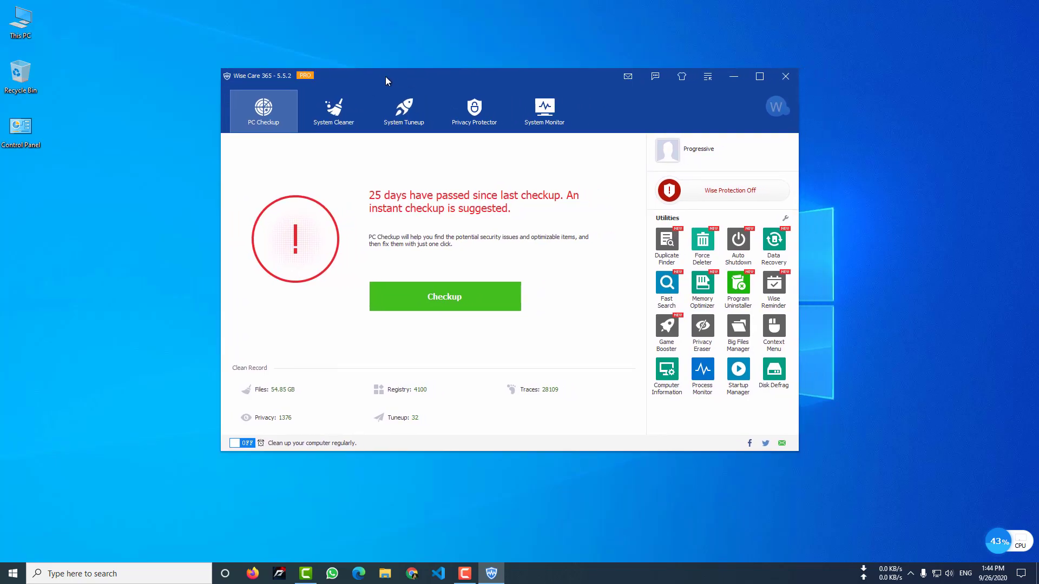
drag(470, 77, 461, 79)
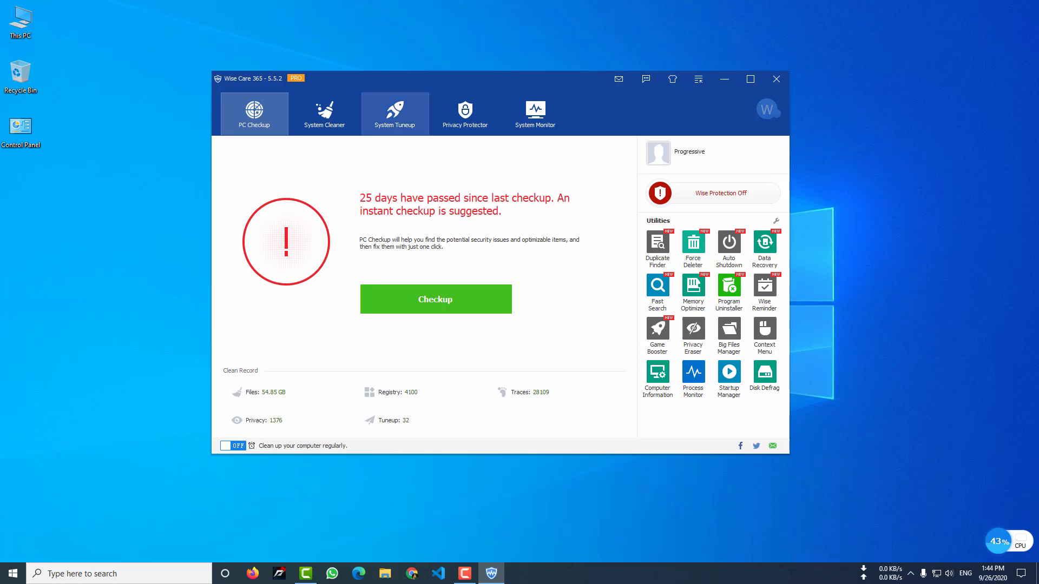
drag(462, 76, 456, 67)
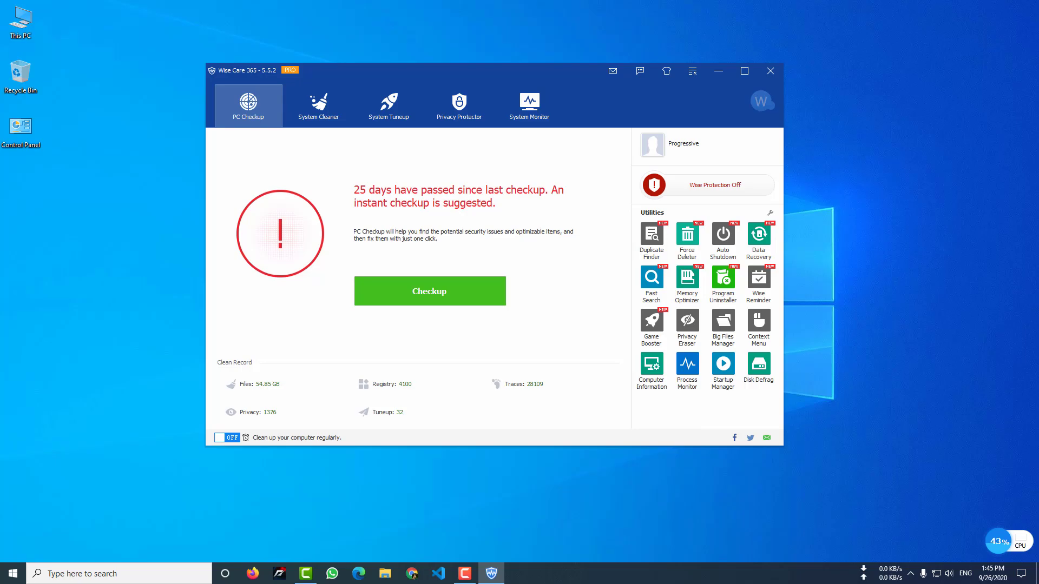
drag(417, 69, 433, 70)
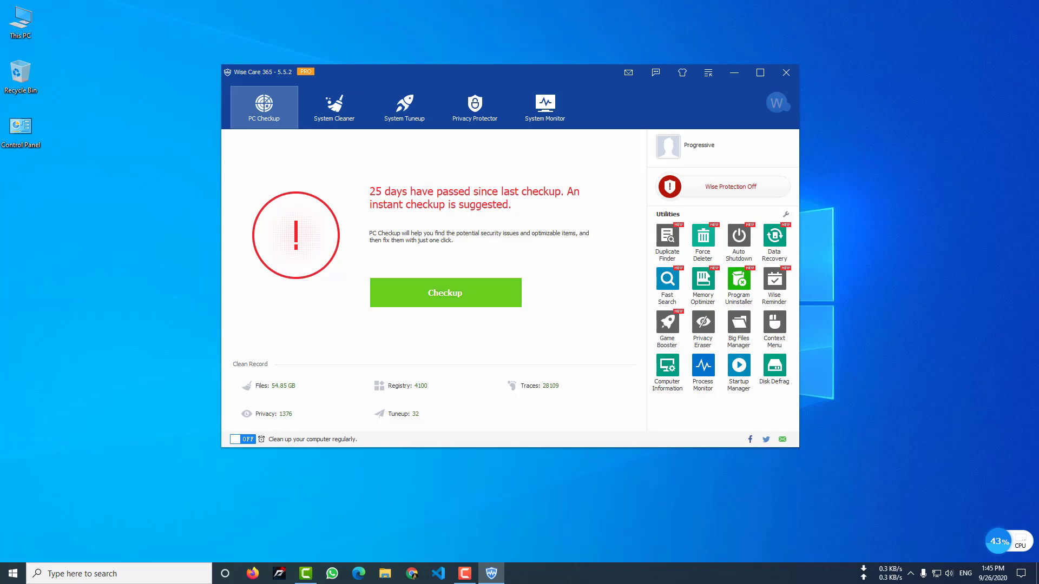
Run a full PC checkup and view the free space of the drives in This PC.
click(445, 292)
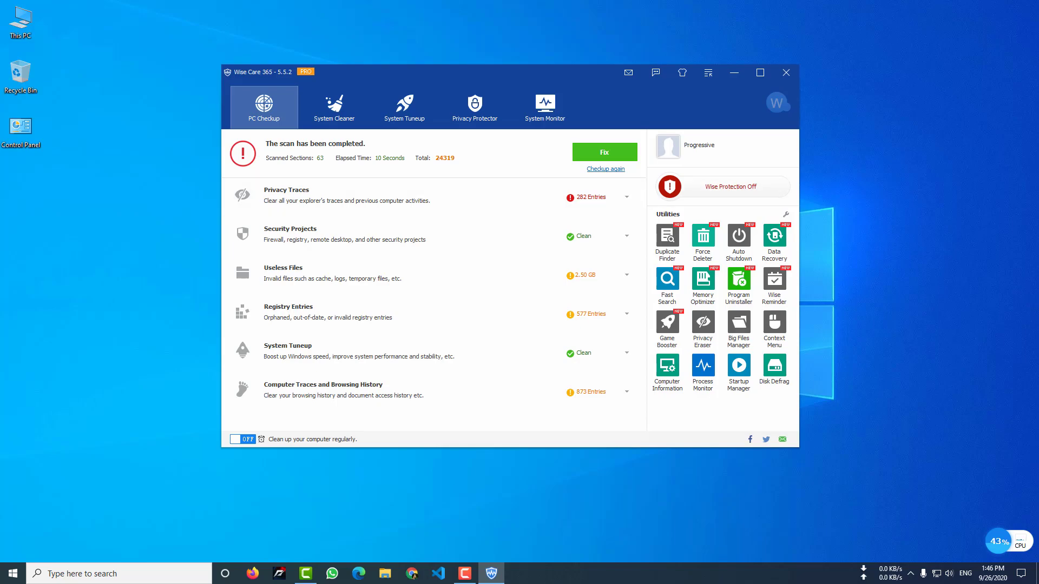
double_click(21, 22)
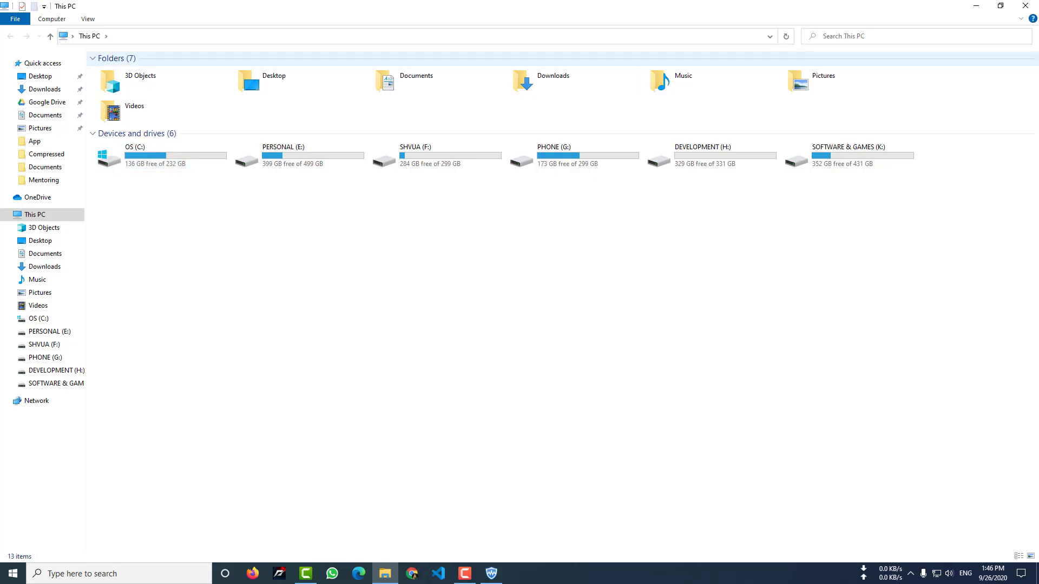
click(976, 6)
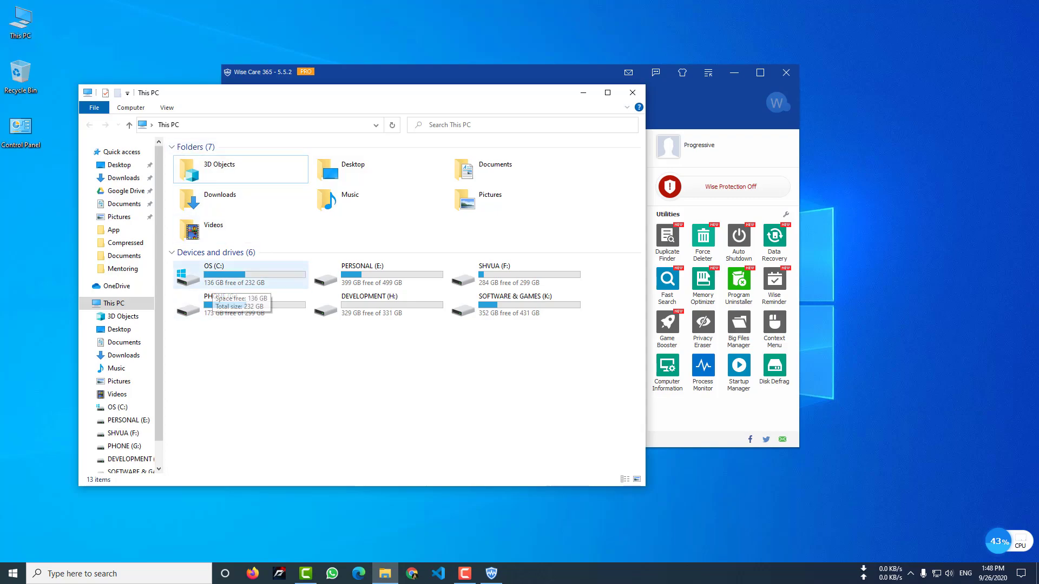
click(584, 93)
Fix all the issues found by the PC checkup and run the checkup again.
click(604, 152)
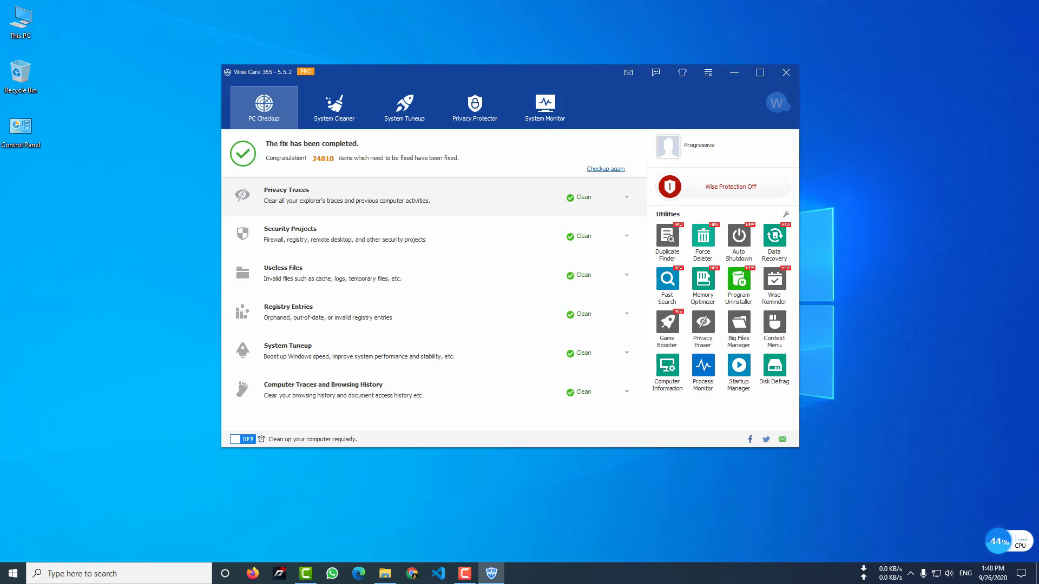
click(605, 169)
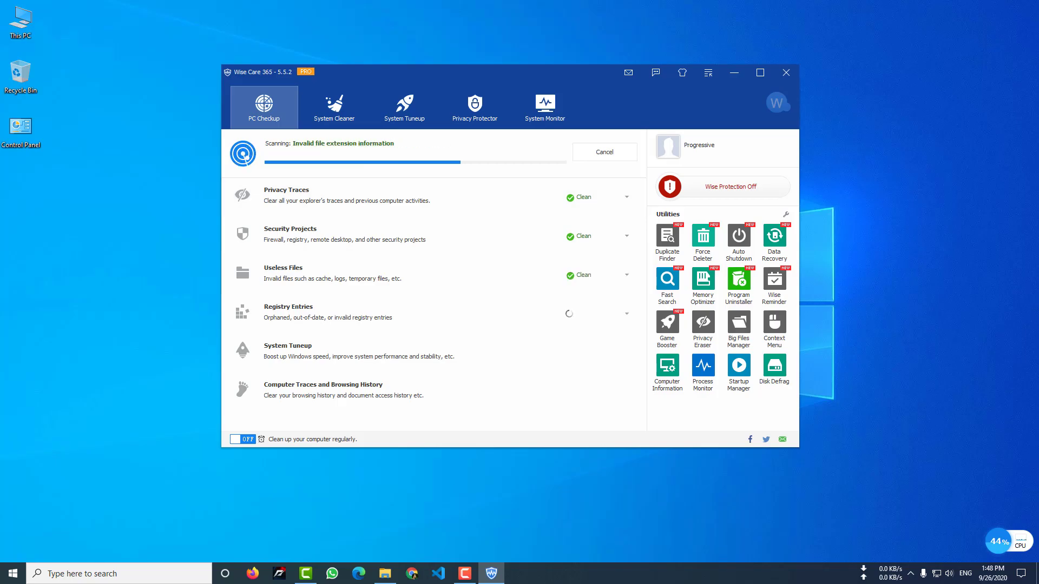
Check the free space of the OS (C:) drive in This PC after the cleanup.
double_click(21, 22)
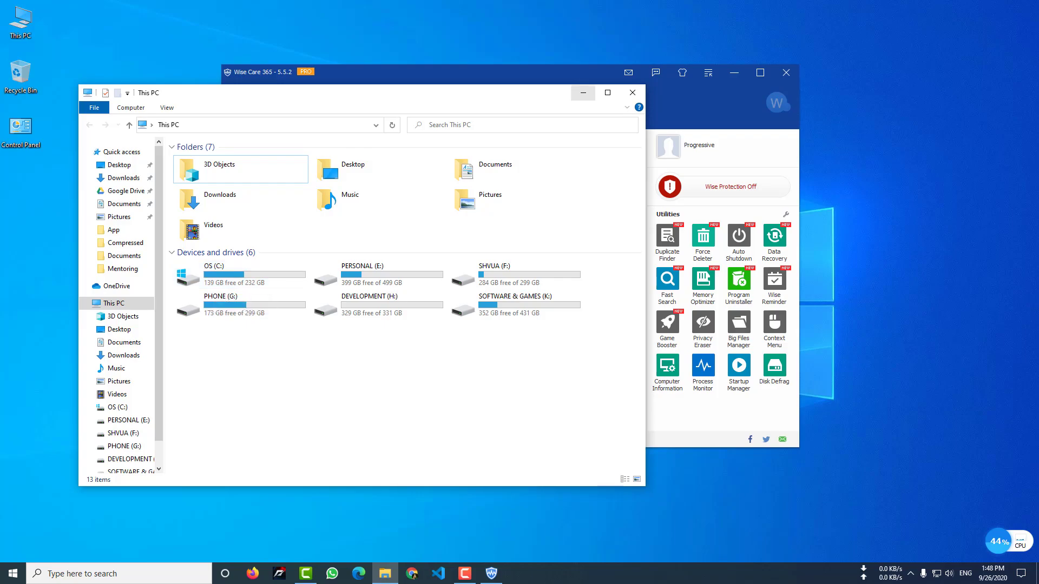
click(583, 92)
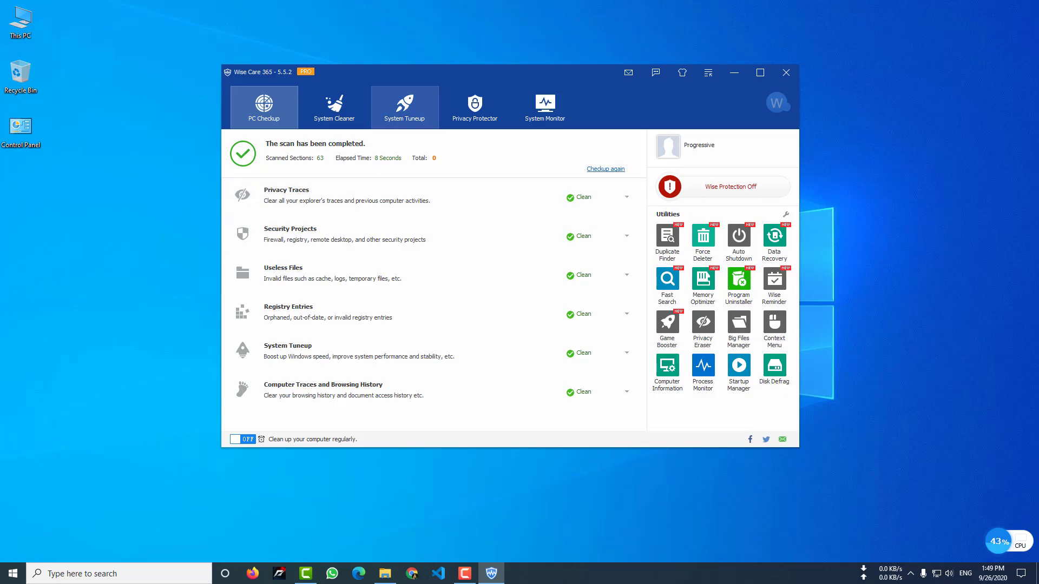
Disable uTorrent, NvProfileUpdaterOnLogon and NvNodeLauncher as startup programs in the System Tuneup Startup Manager.
click(404, 107)
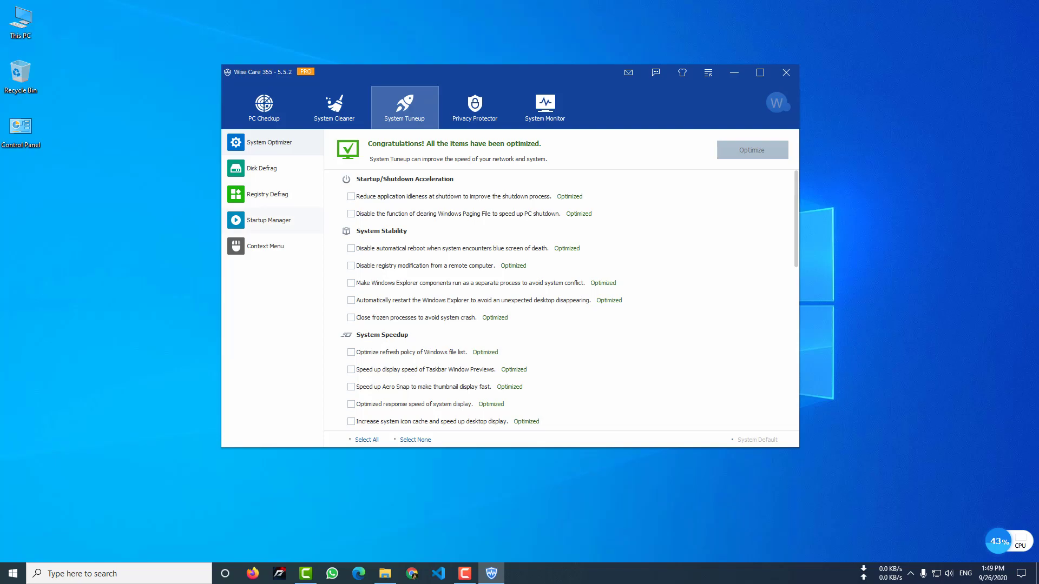
click(269, 221)
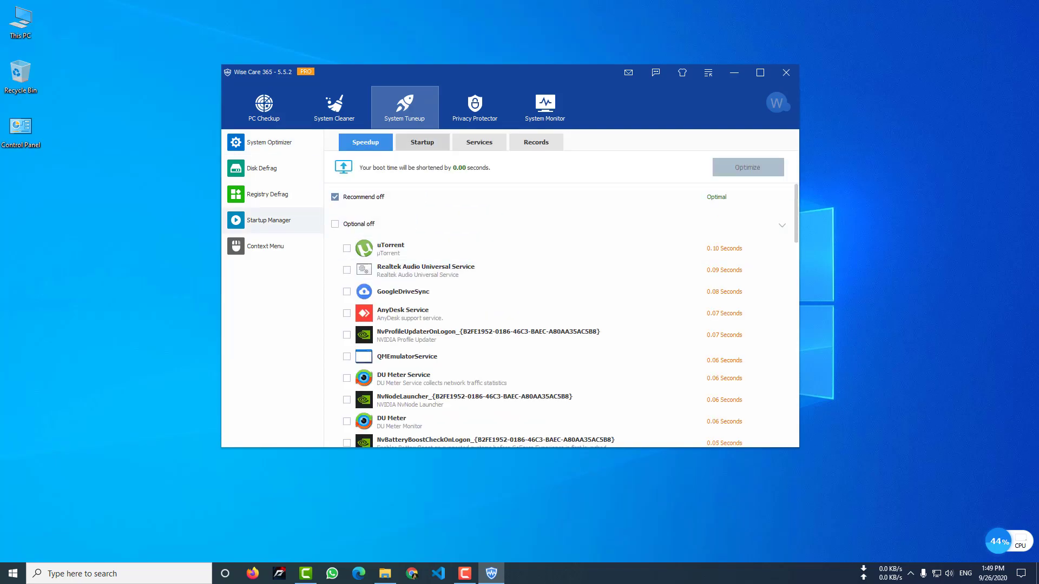
click(422, 142)
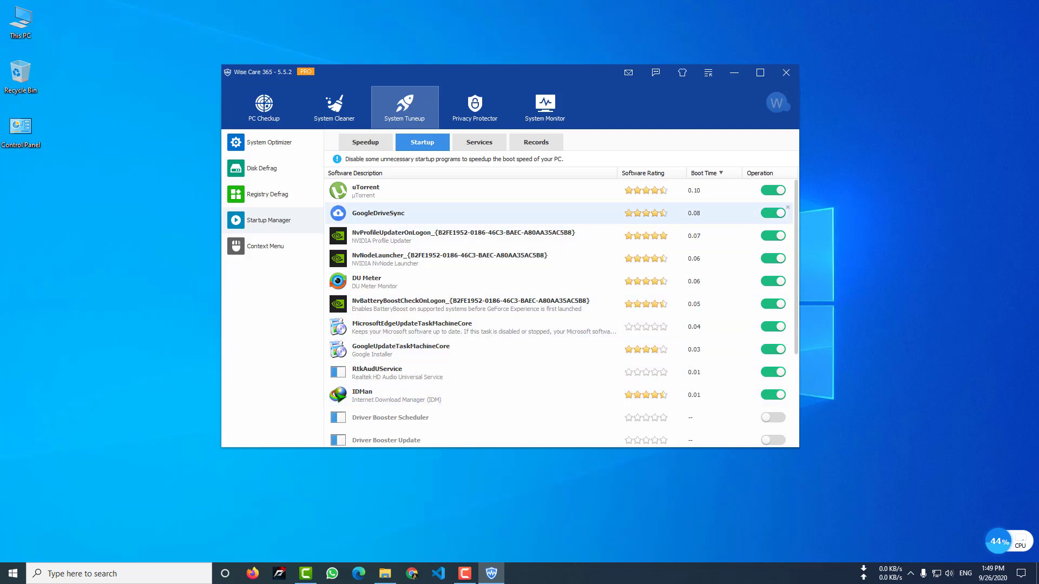
click(773, 190)
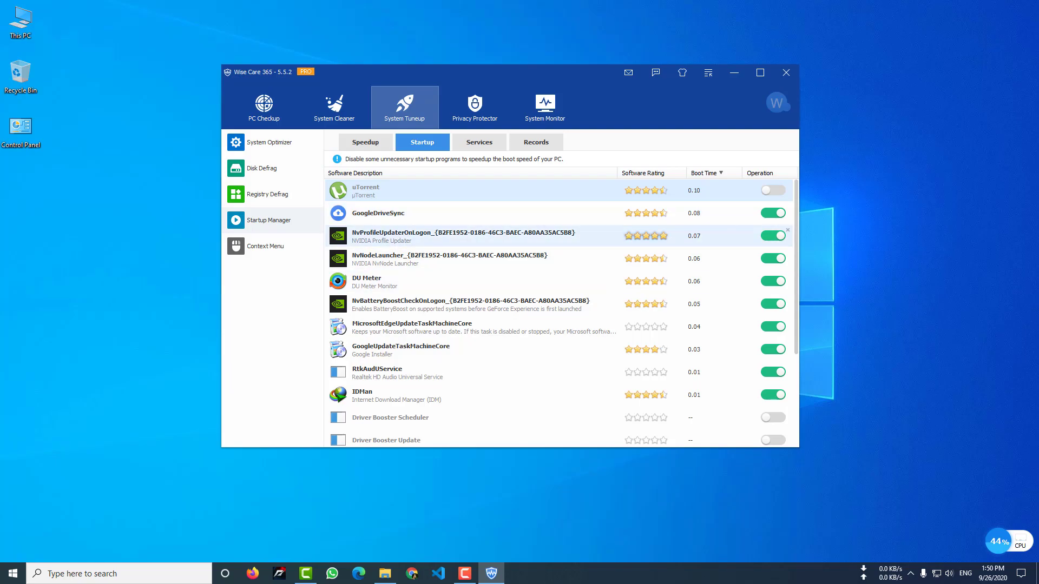
click(772, 235)
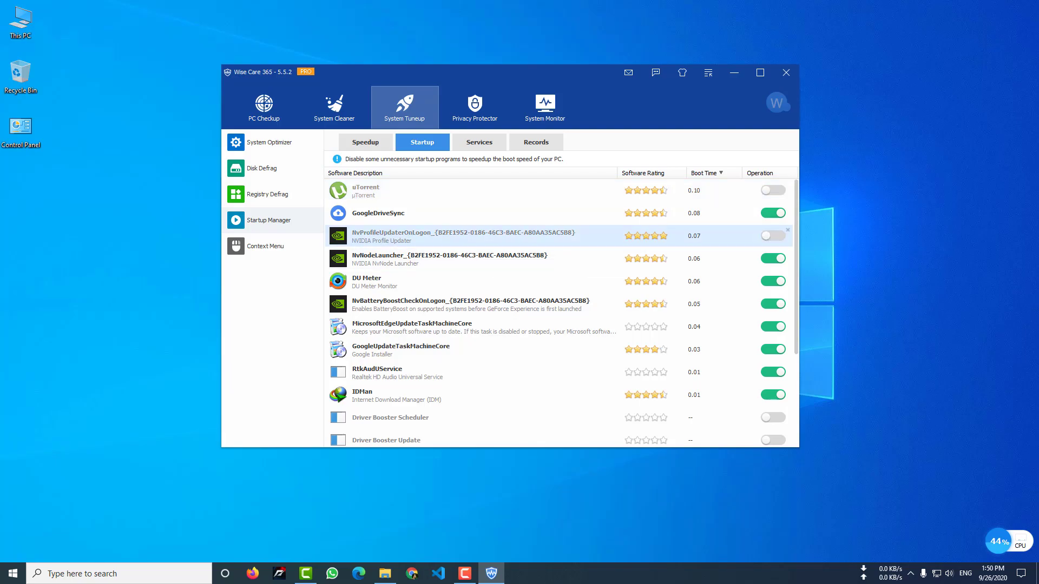
click(773, 258)
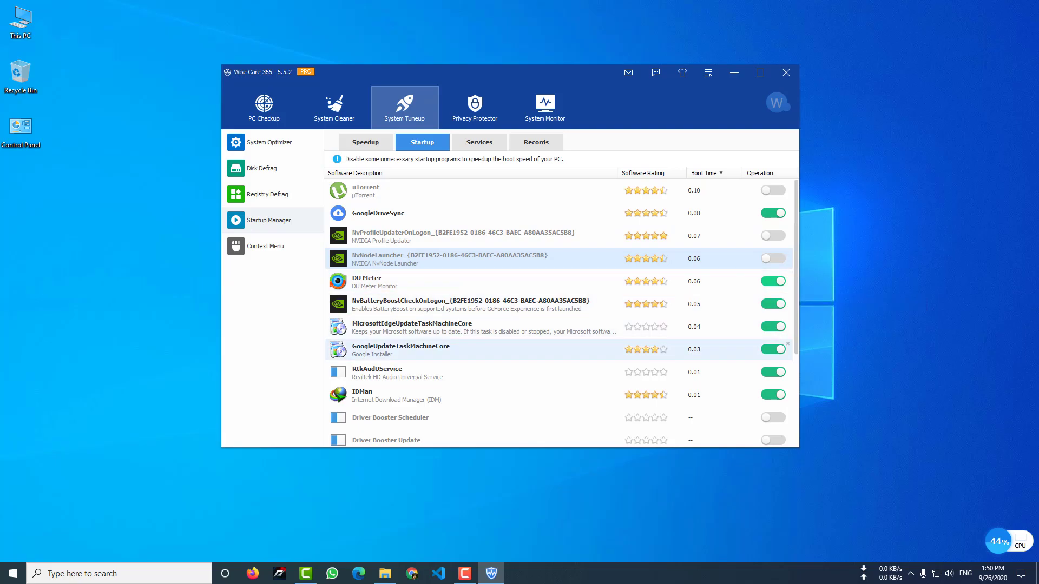
click(772, 349)
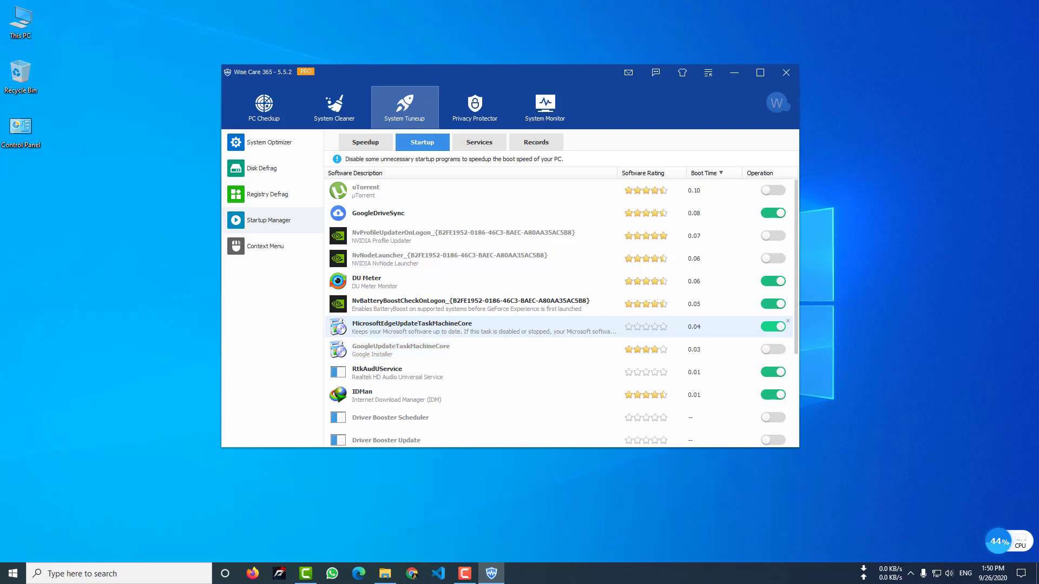
click(779, 349)
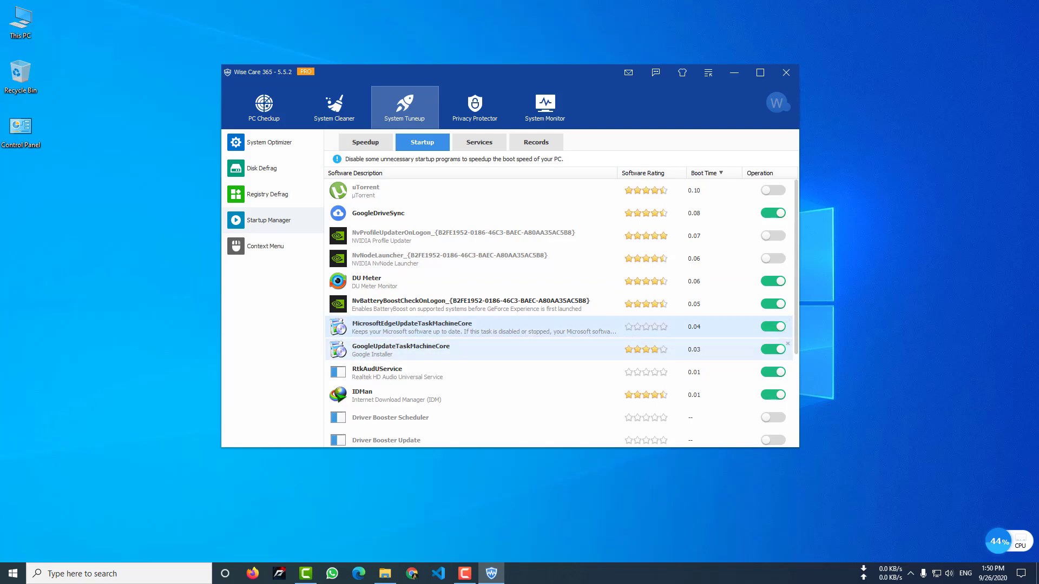
scroll(779, 349, down, 2)
scroll(779, 349, down, 4)
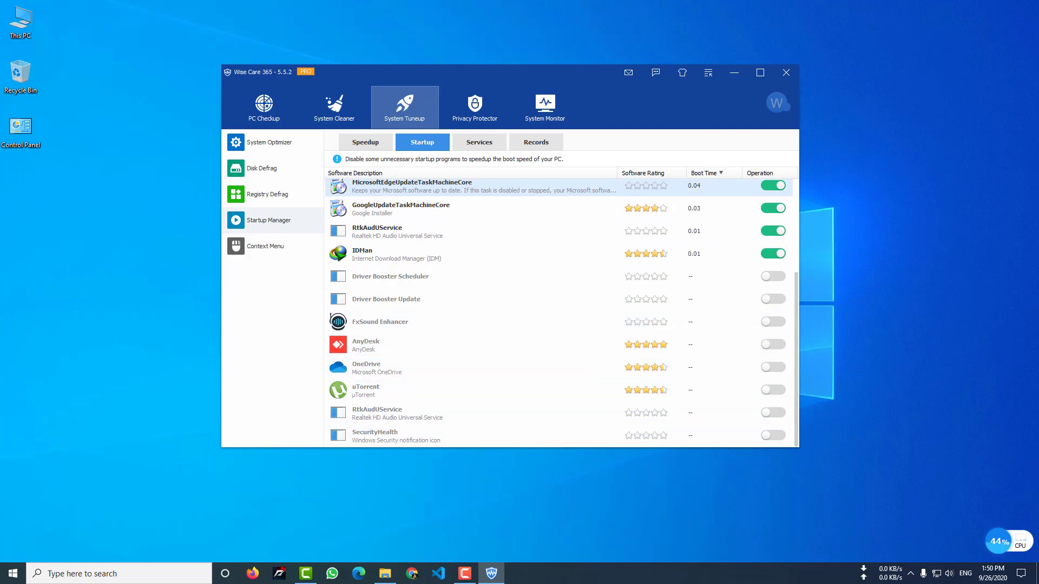
scroll(557, 313, up, 6)
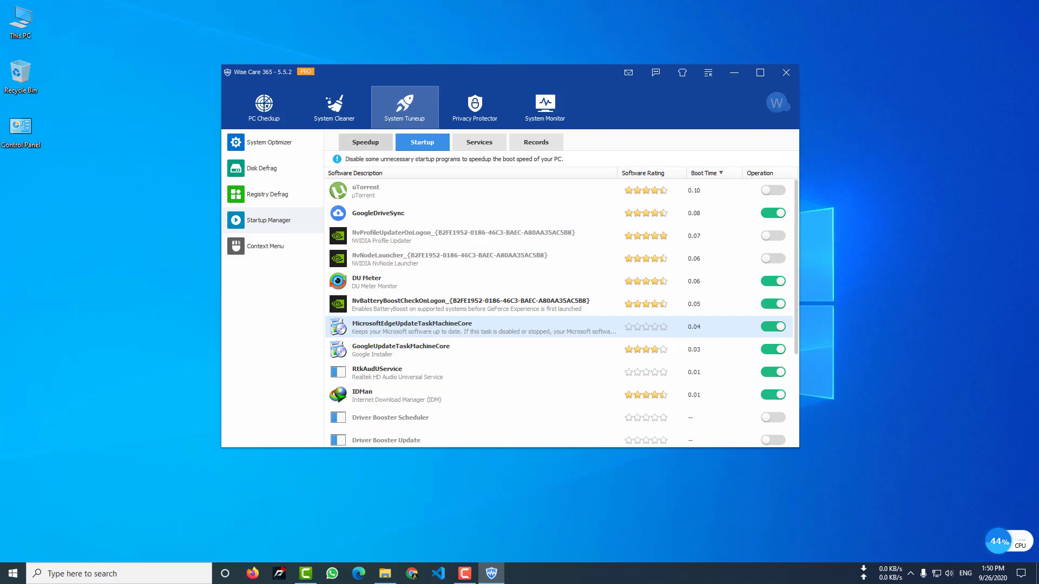
click(365, 142)
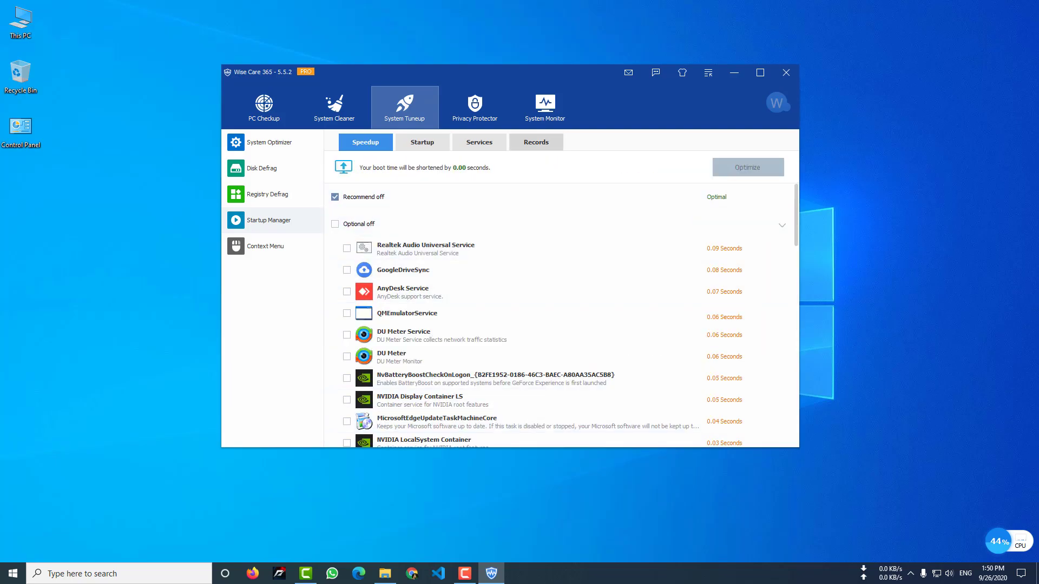
Disable the Print Spooler and AnyDesk Service entries among the startup services.
click(479, 142)
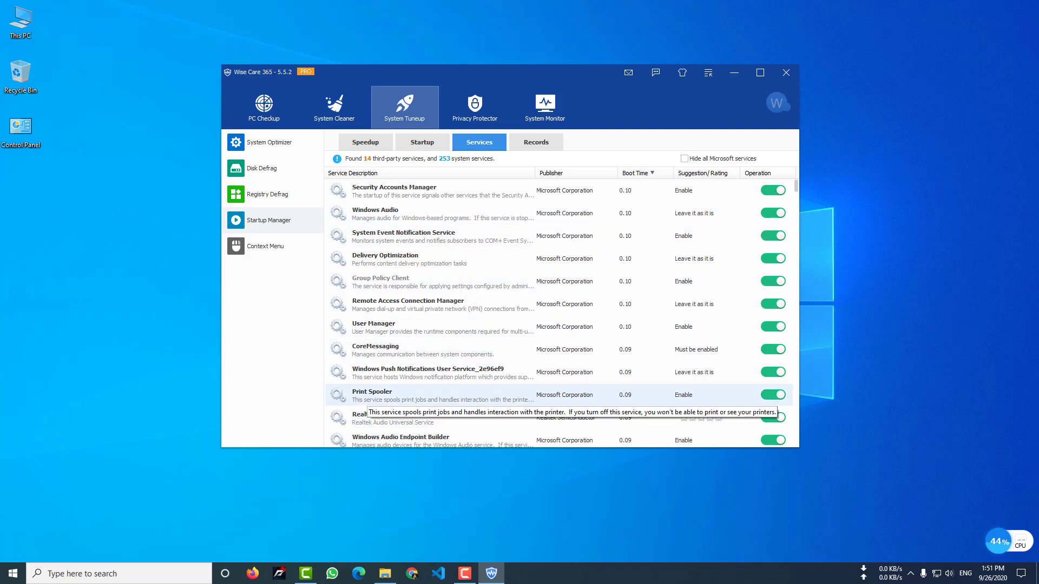
click(772, 395)
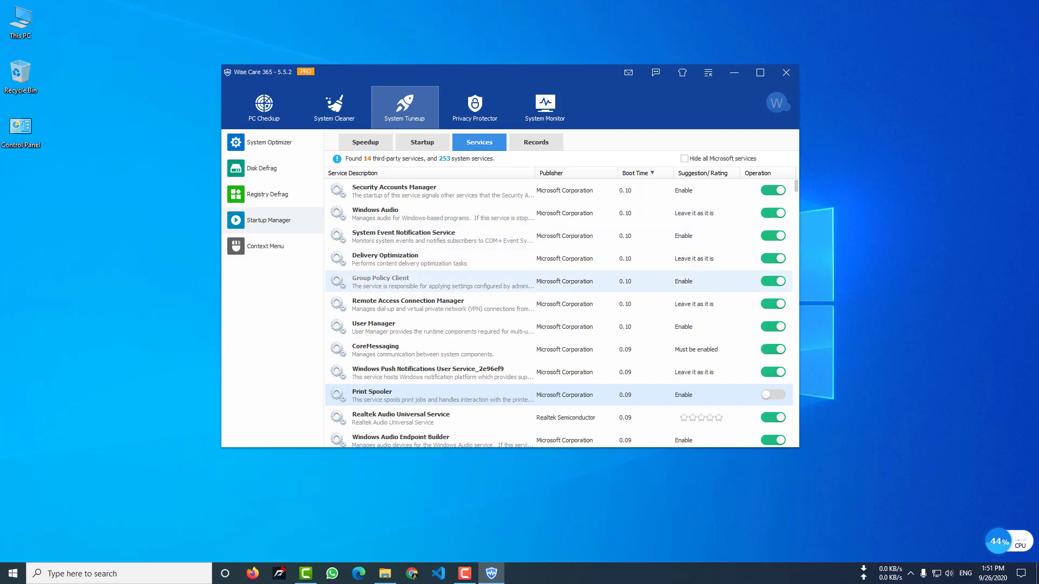
scroll(557, 288, down, 5)
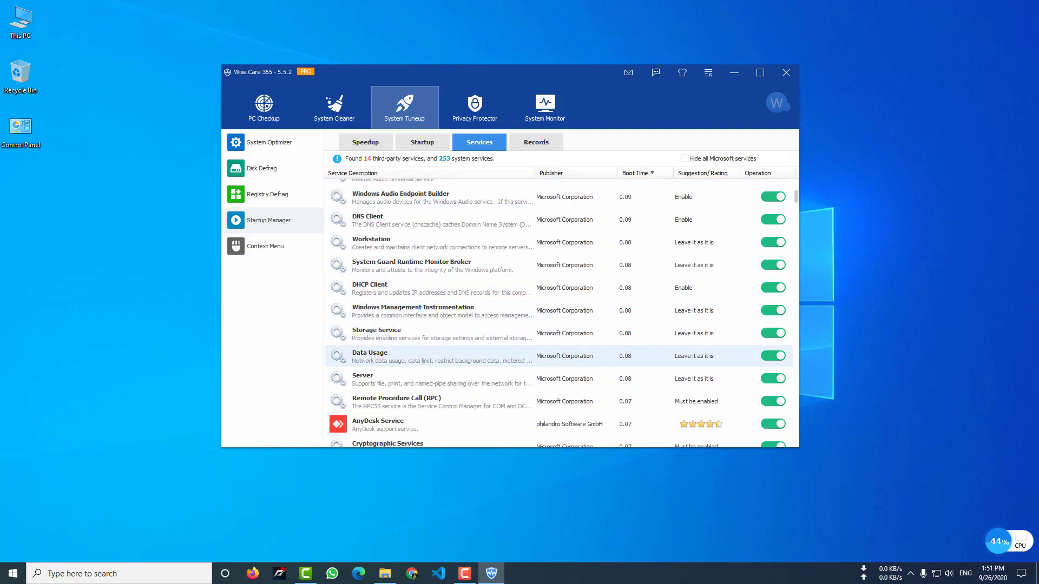
scroll(557, 319, down, 2)
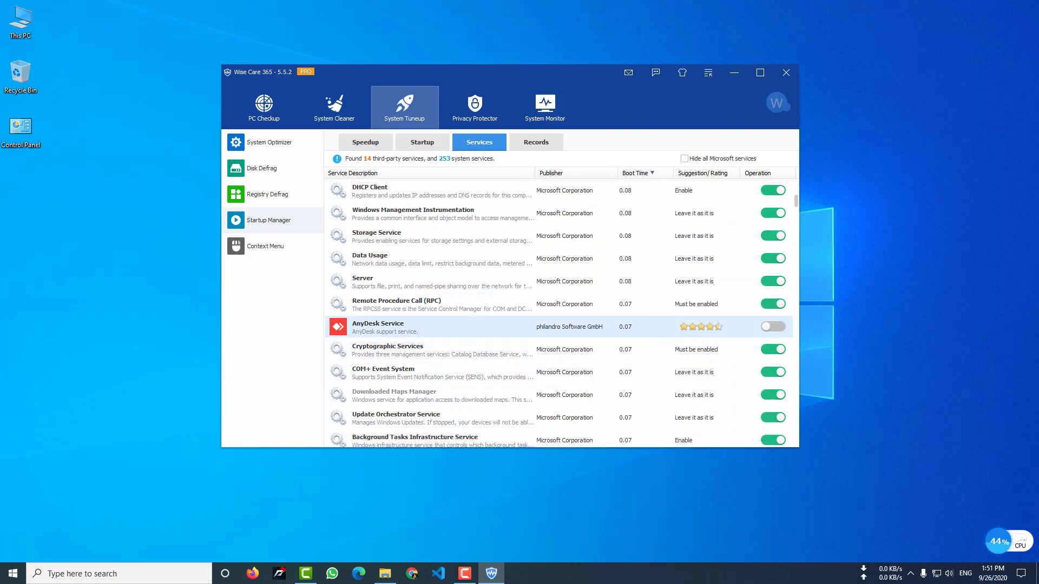
click(770, 326)
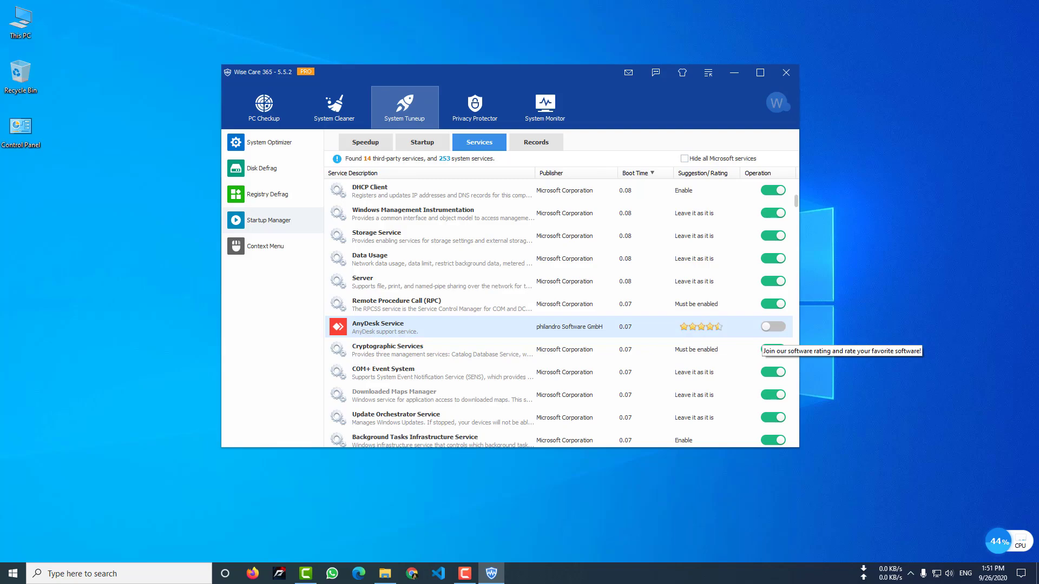
scroll(558, 313, down, 3)
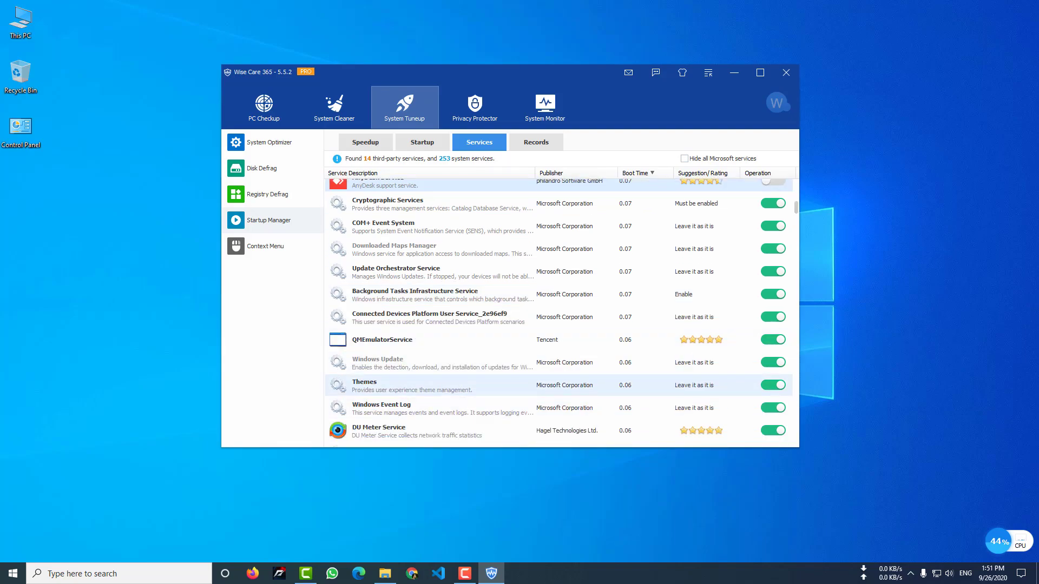
scroll(558, 387, down, 4)
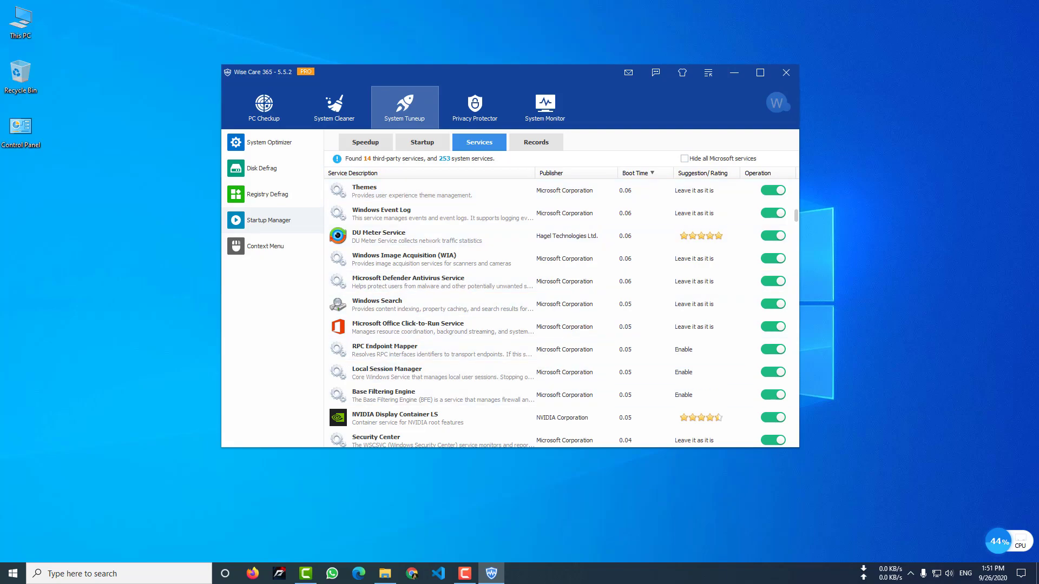
View the Disk Defrag drive list and select all the optimization items in the System Optimizer.
click(261, 168)
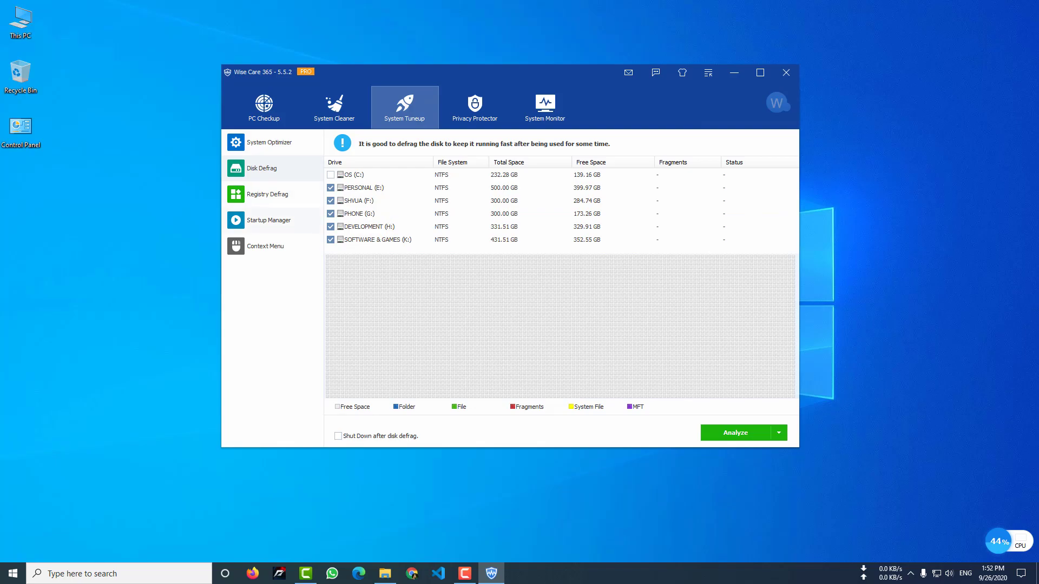
click(269, 143)
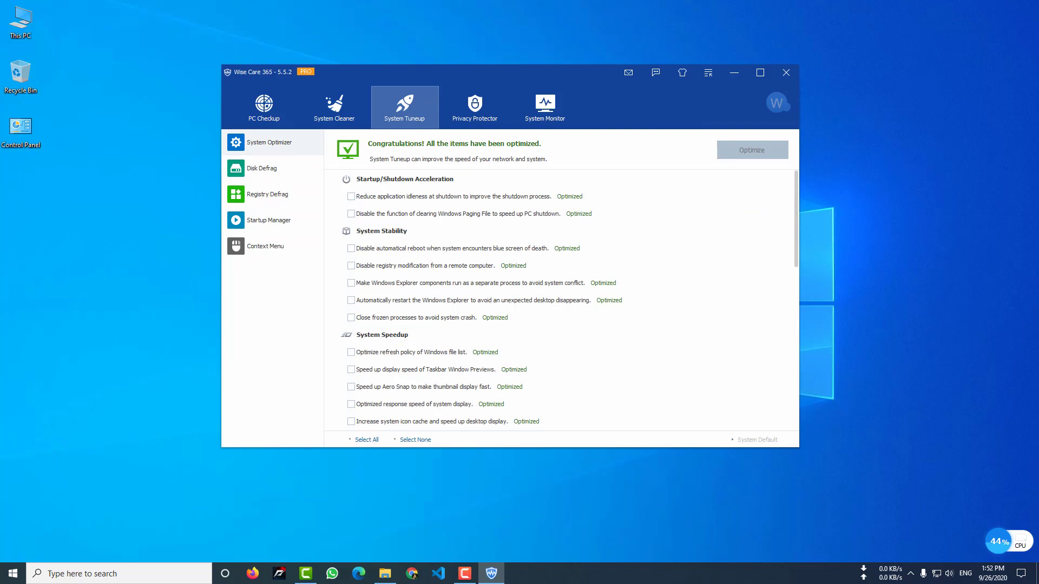
click(367, 440)
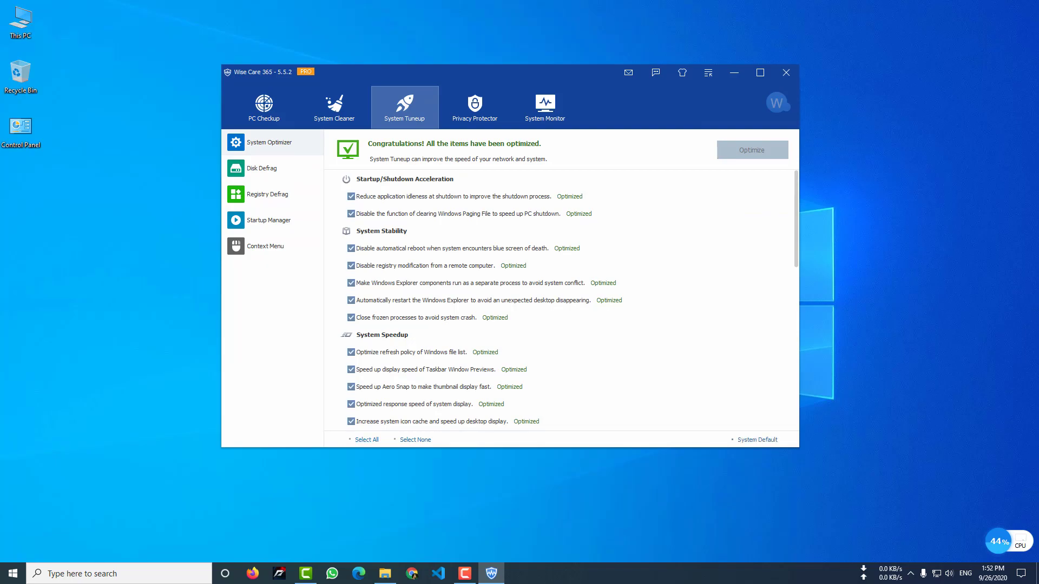
Set the regular computer cleanup schedule in PC Checkup to run at login, and switch the regular cleanup off again.
click(264, 107)
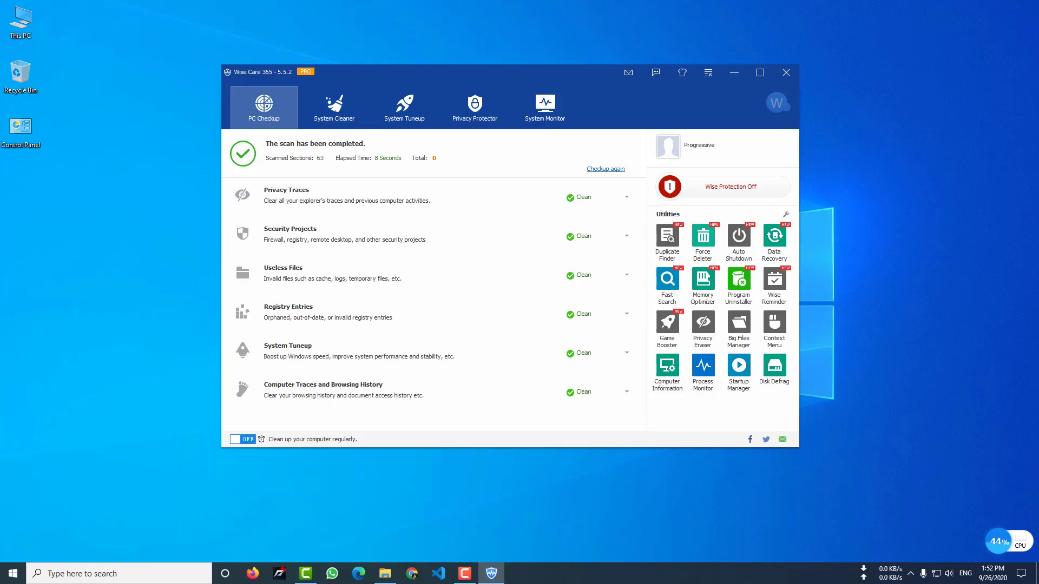
click(242, 439)
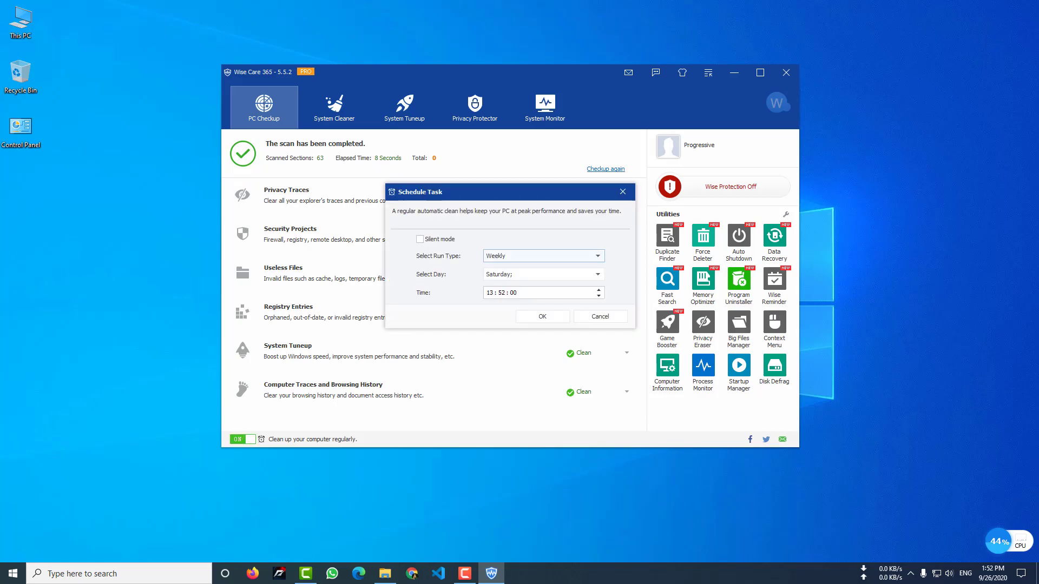
click(544, 255)
click(533, 281)
click(543, 256)
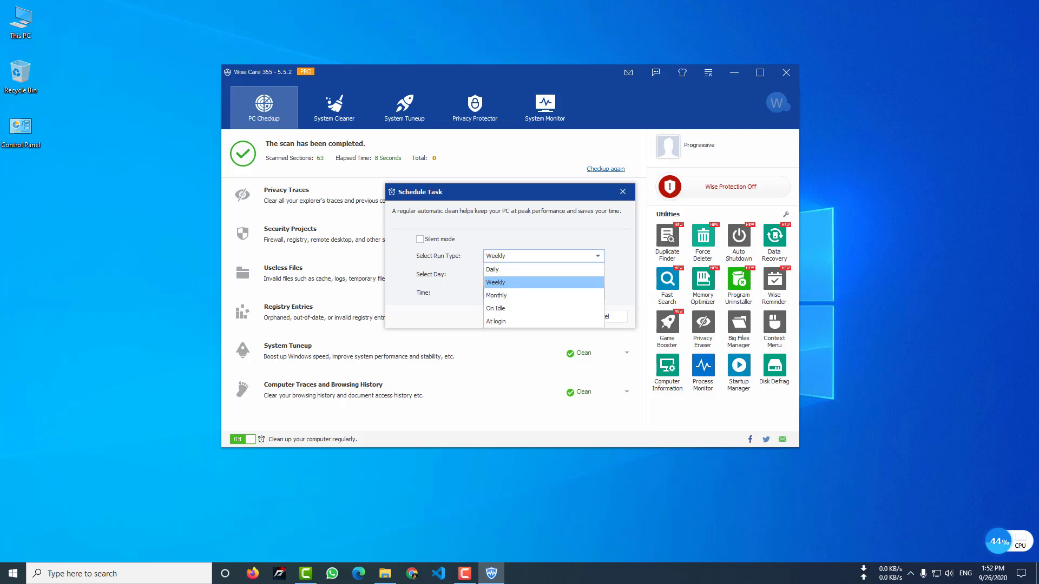
click(541, 321)
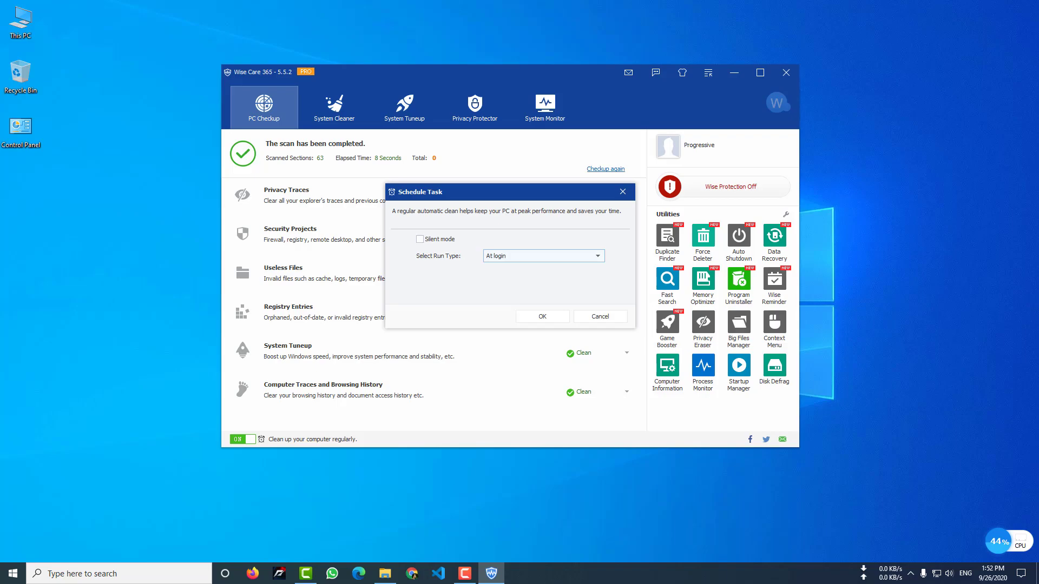
click(542, 316)
click(242, 439)
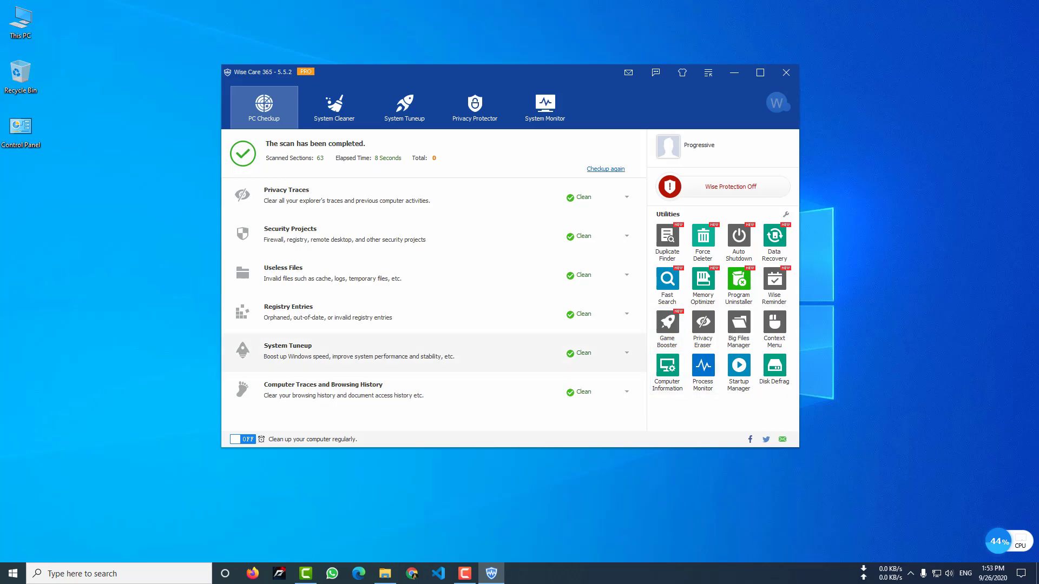
Examine the computer's hardware information for the processor, mainboard, memory, graphic card and hard drives.
click(667, 372)
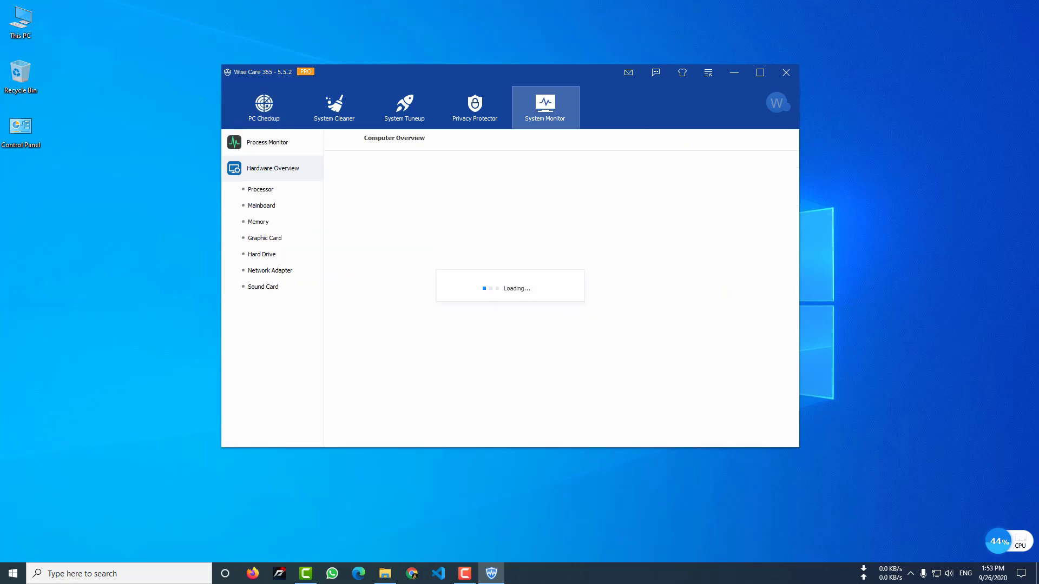
click(261, 189)
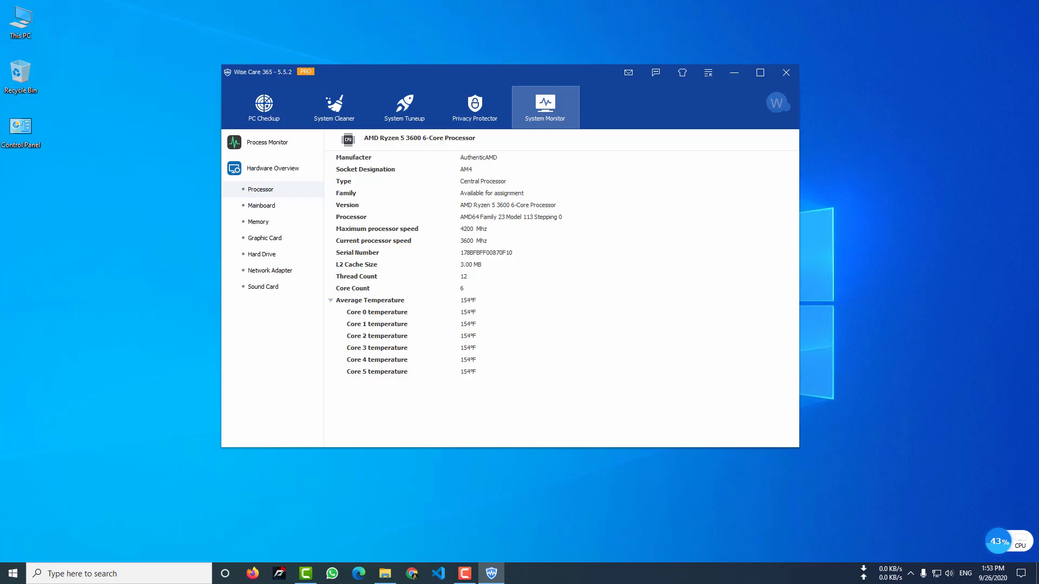
click(261, 206)
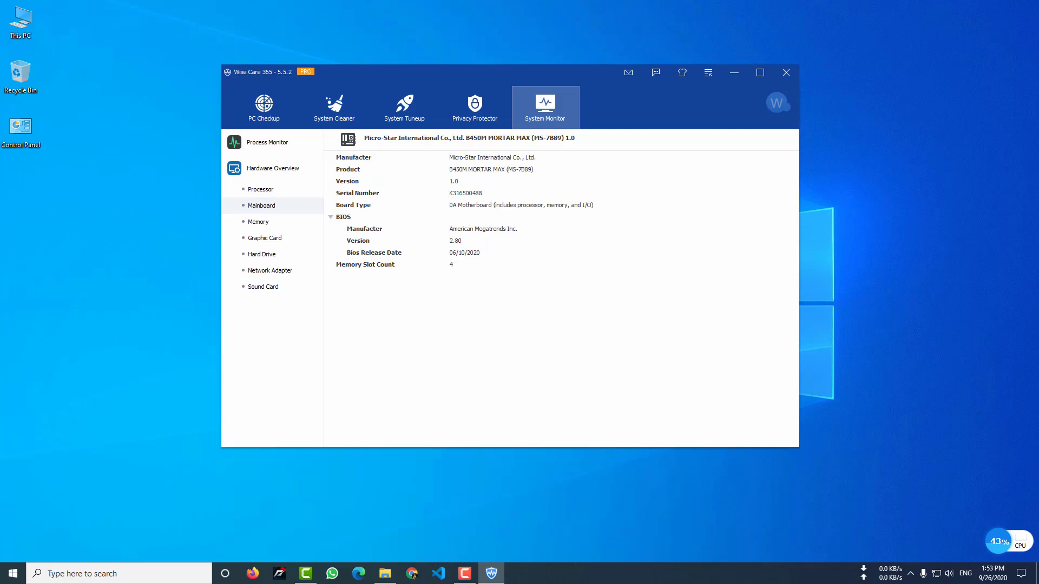
click(258, 222)
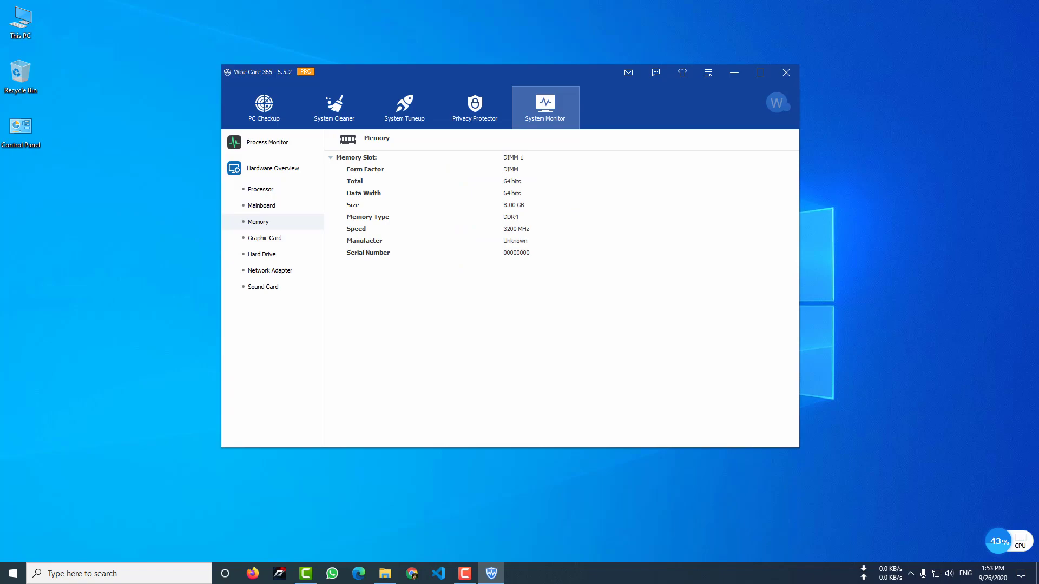
click(265, 238)
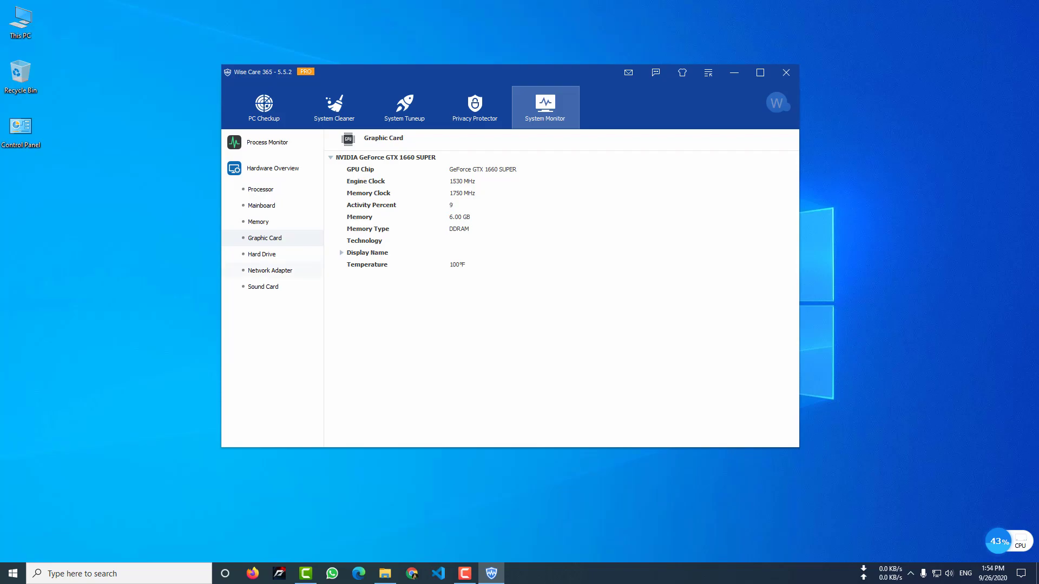
click(262, 254)
scroll(561, 298, down, 7)
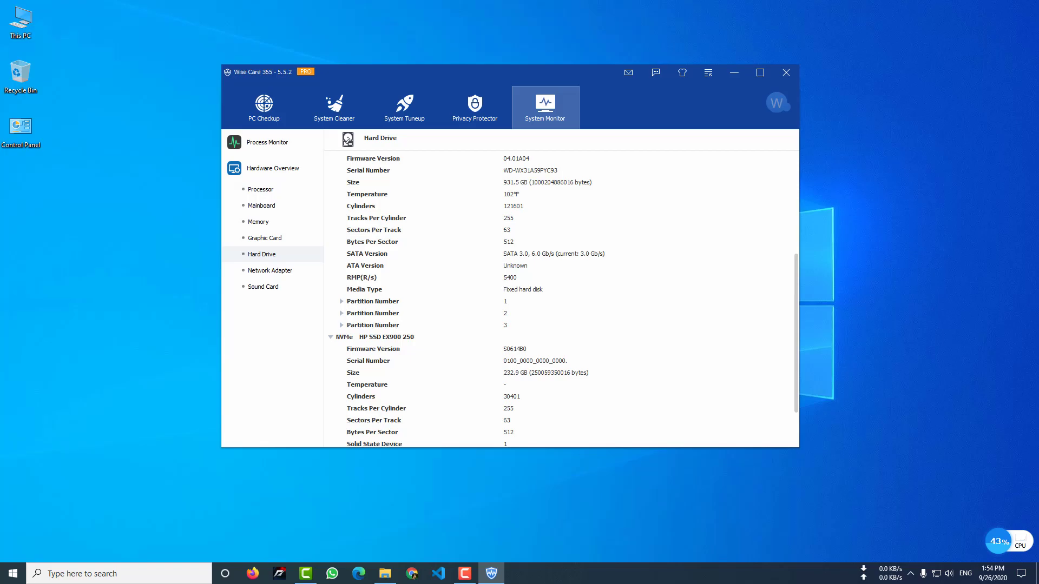
scroll(561, 299, up, 5)
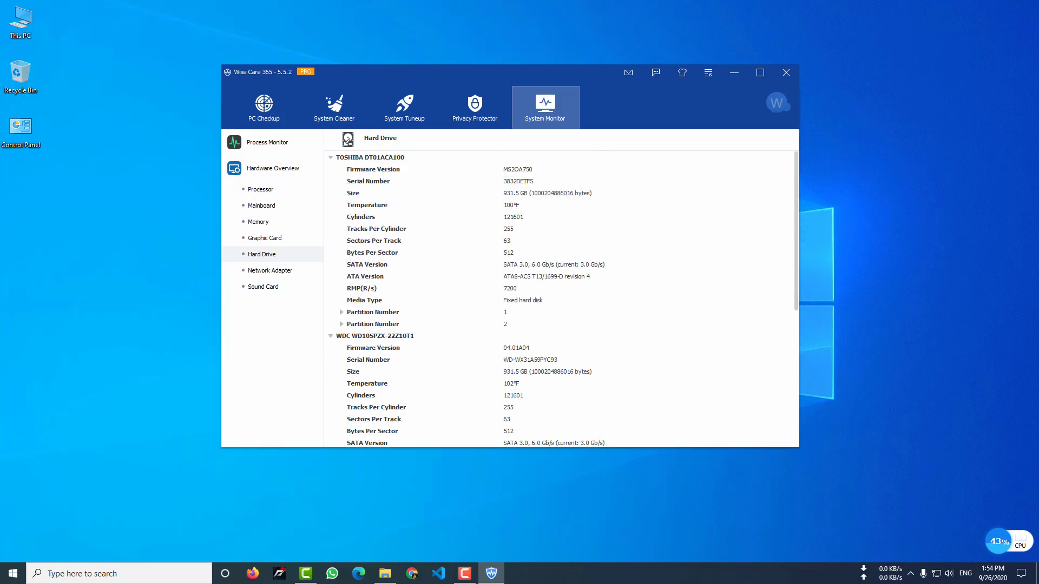
Try to open the Data Recovery utility from PC Checkup and dismiss the offer to download and install it.
click(264, 107)
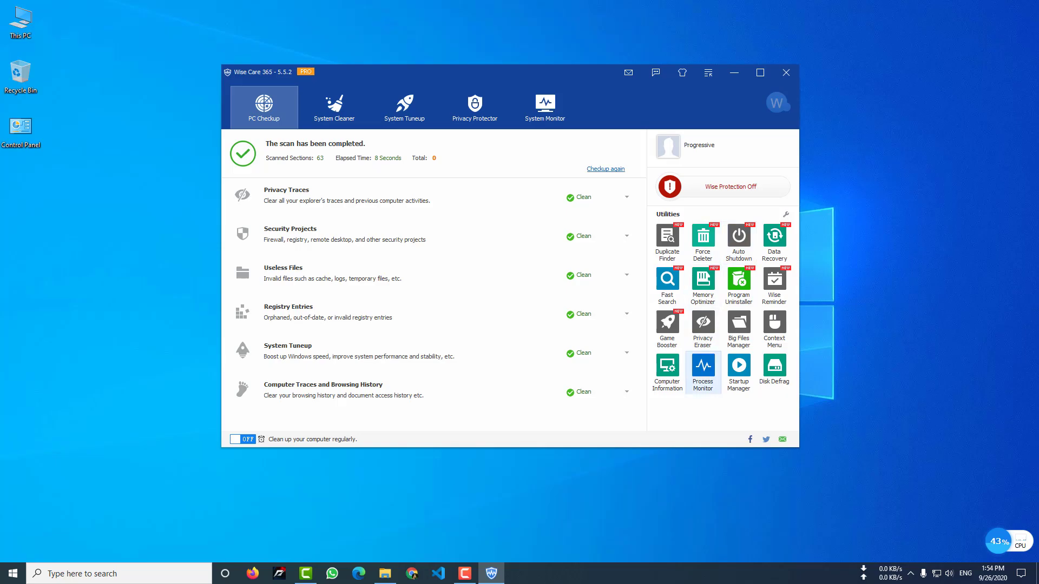
click(774, 238)
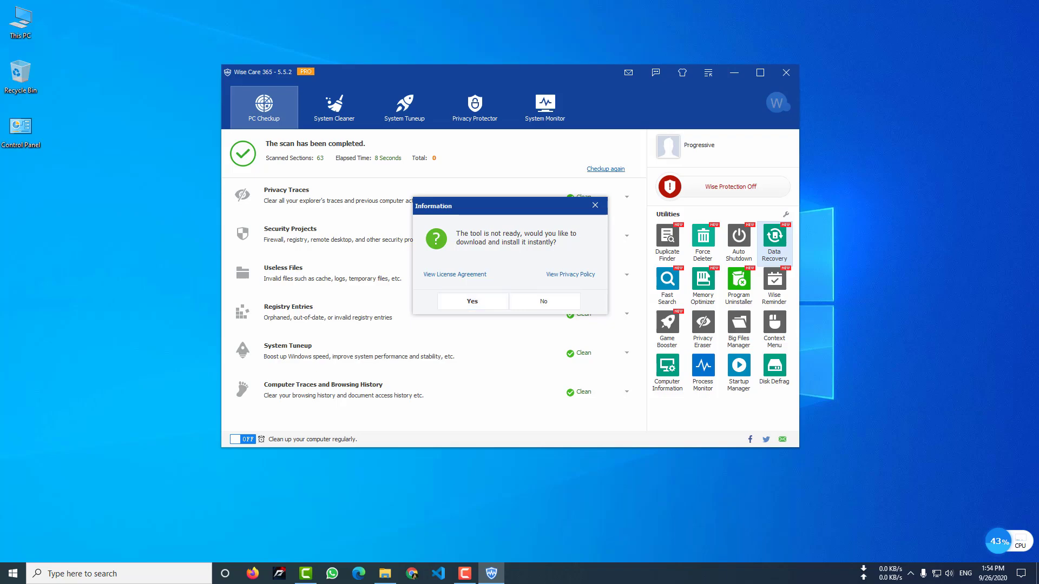
click(595, 205)
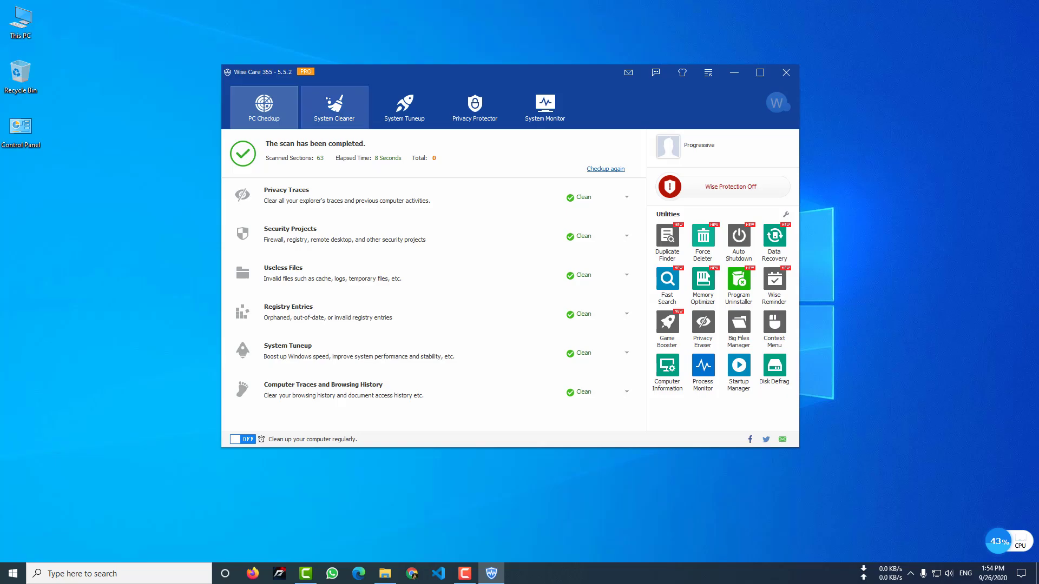
Exclude Web Browser Cache and Web Browser Trace in the Common Cleaner, and scan and clean the remaining categories.
click(334, 108)
click(272, 168)
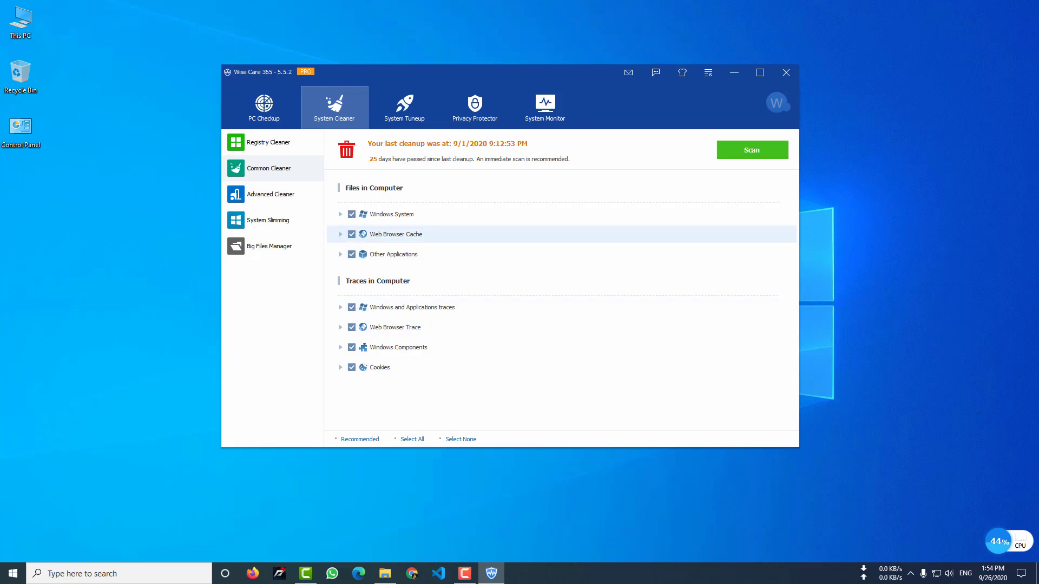
click(340, 234)
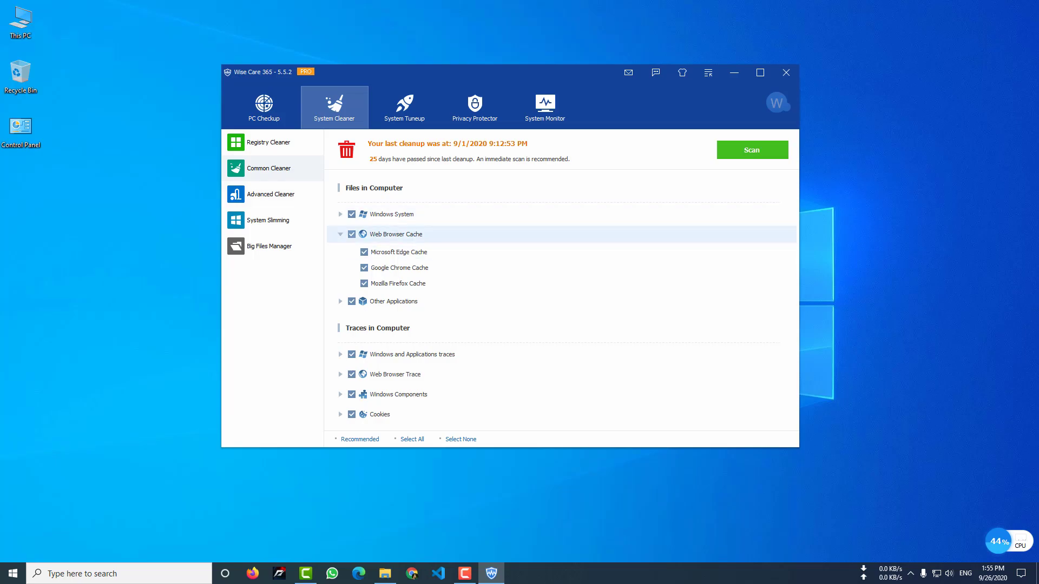
click(351, 234)
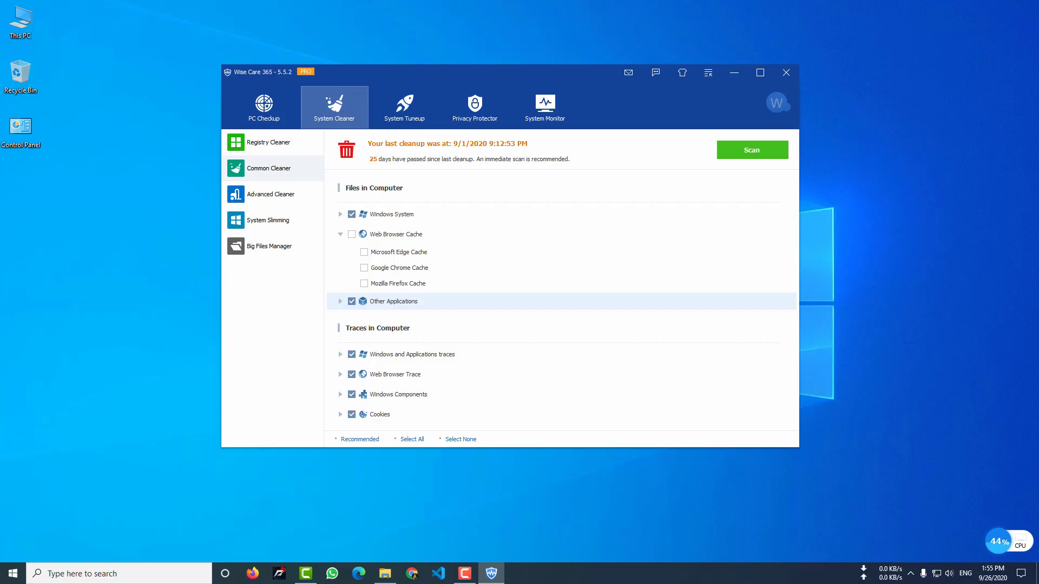
click(352, 374)
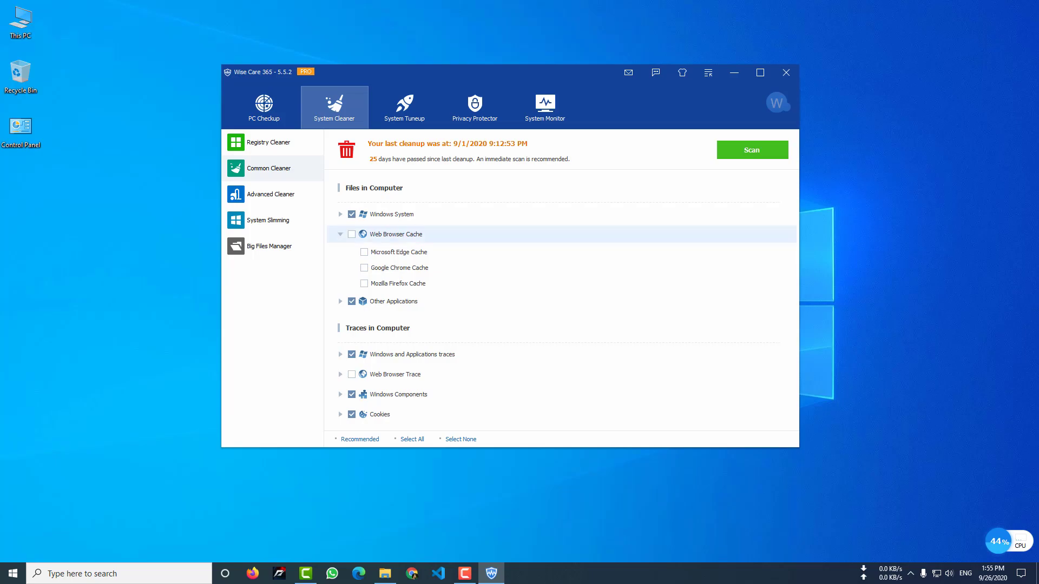
click(340, 234)
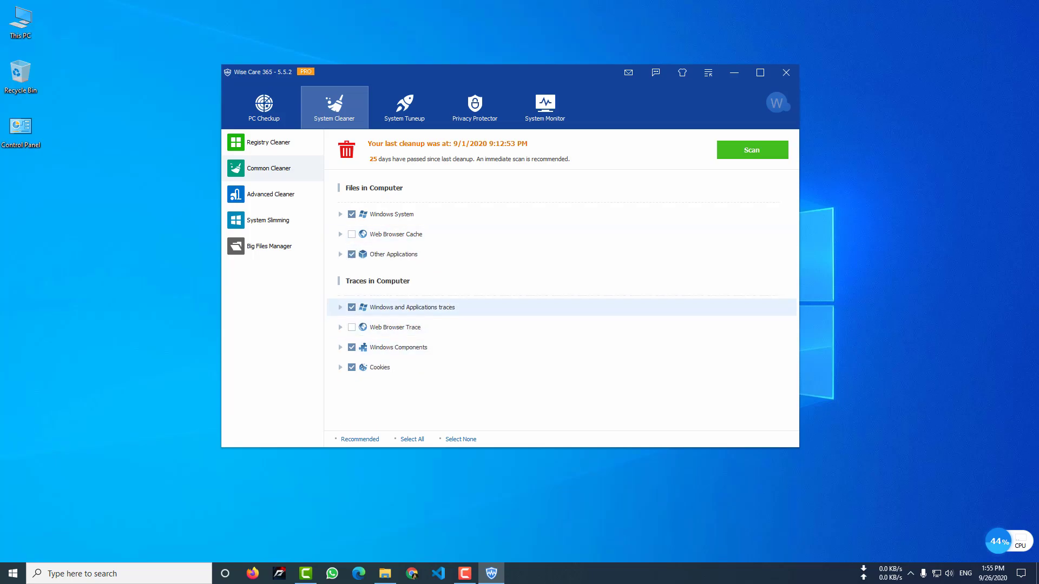
click(752, 150)
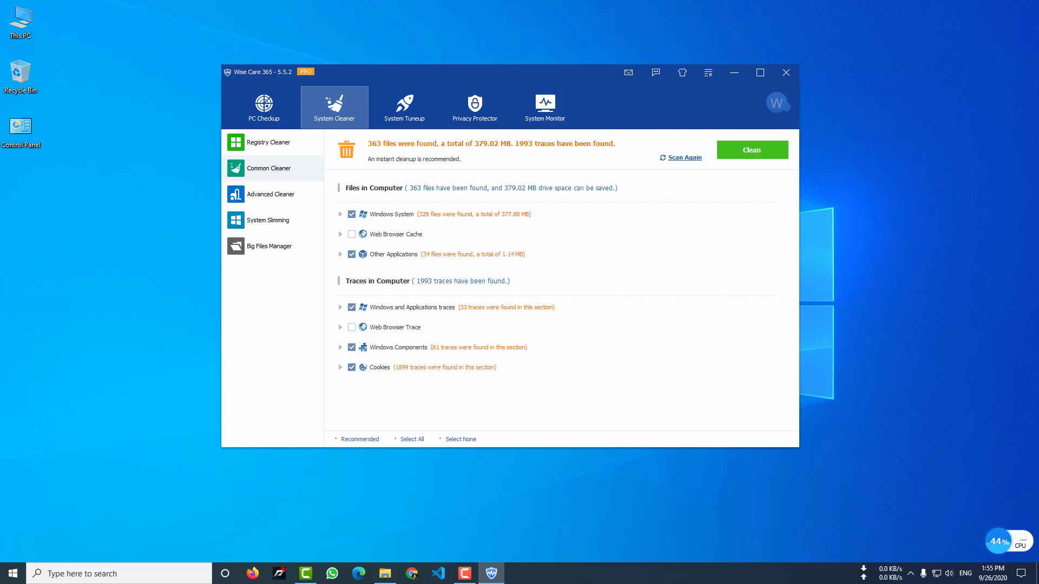
click(752, 150)
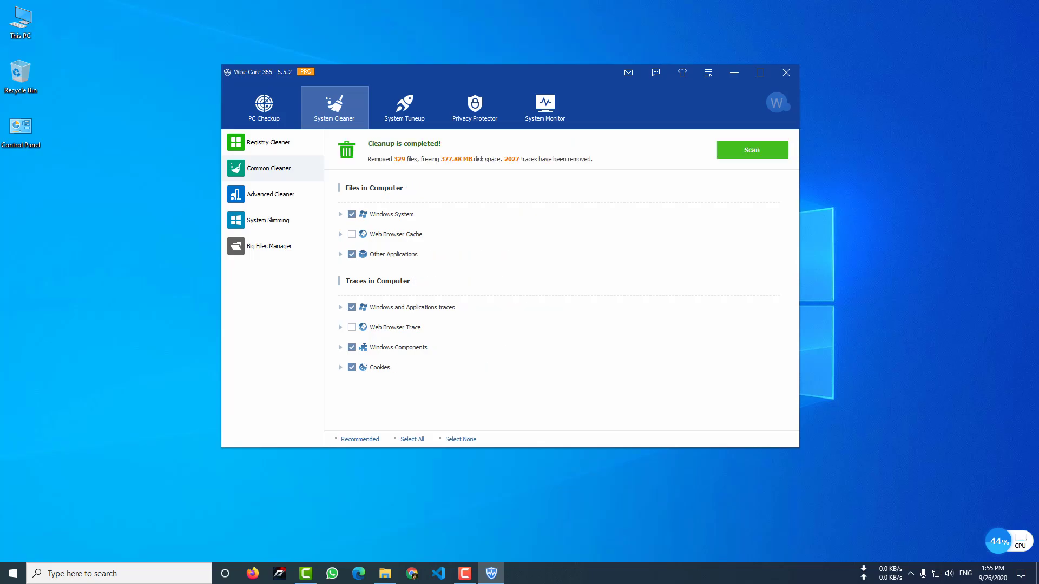
Scan the registry with the Registry Cleaner and clean the selected issues, leaving File Types excluded.
click(269, 143)
click(752, 150)
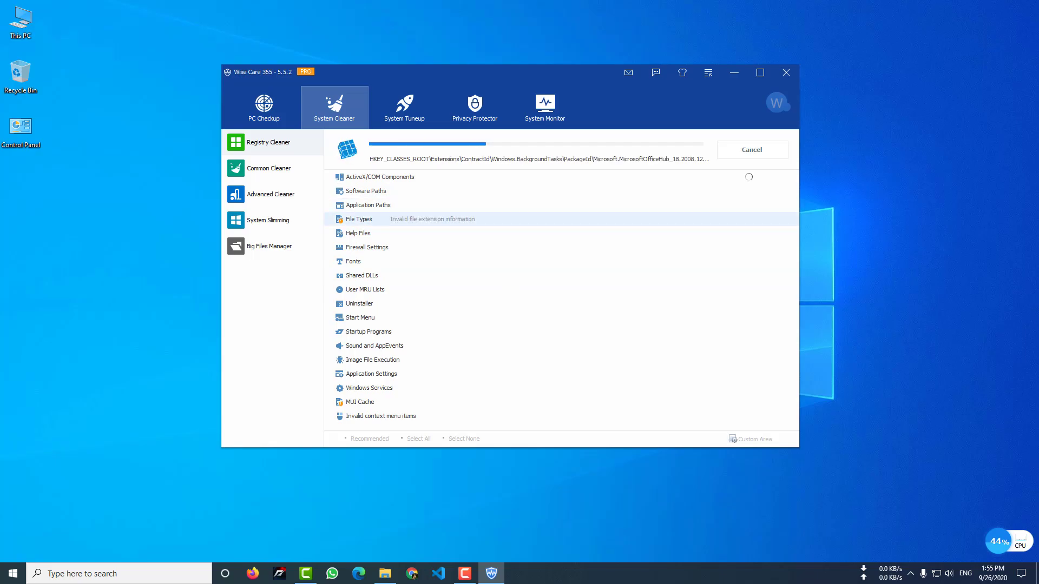
click(264, 108)
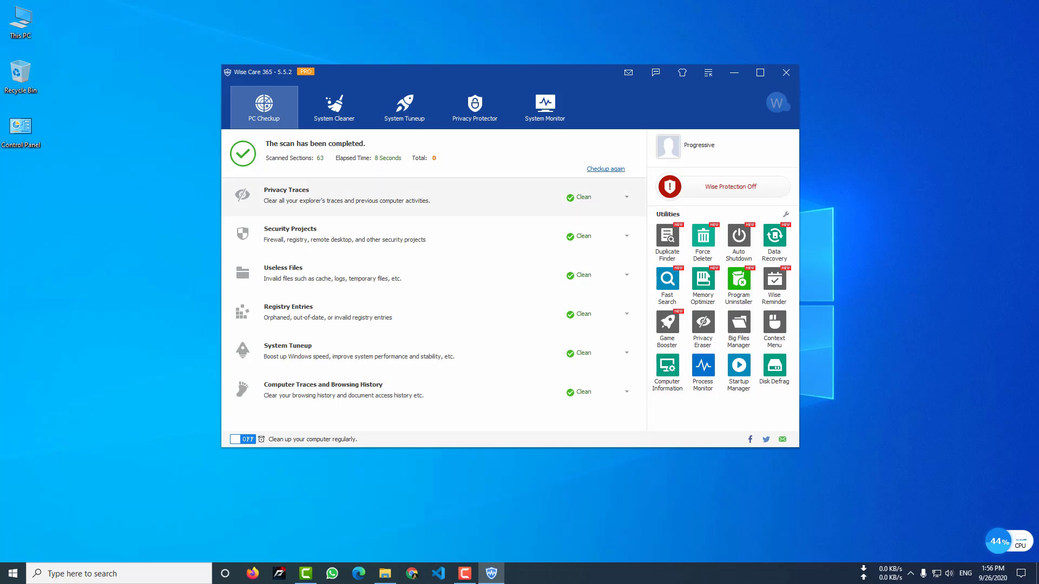
click(334, 107)
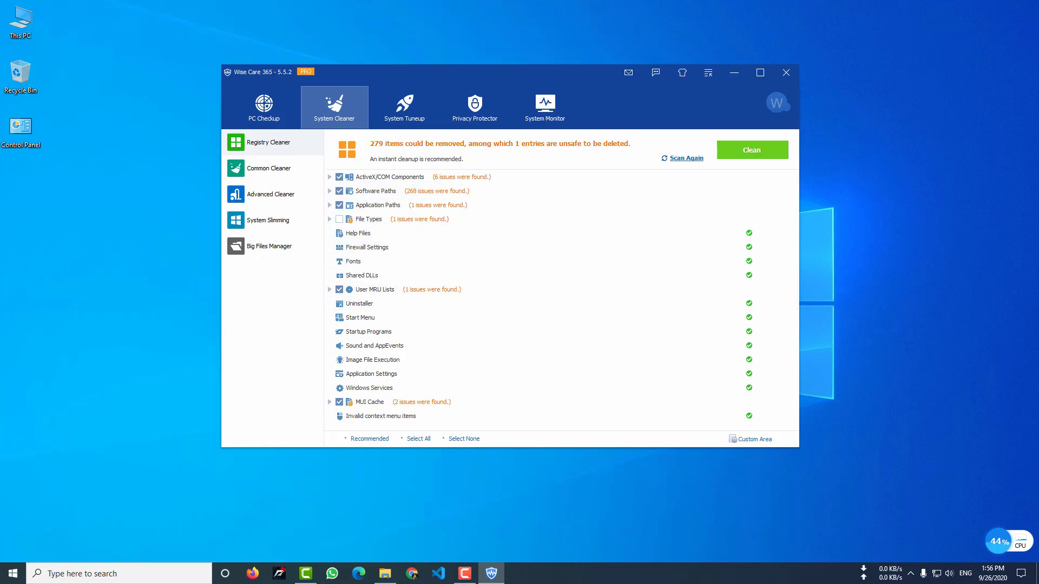
click(751, 150)
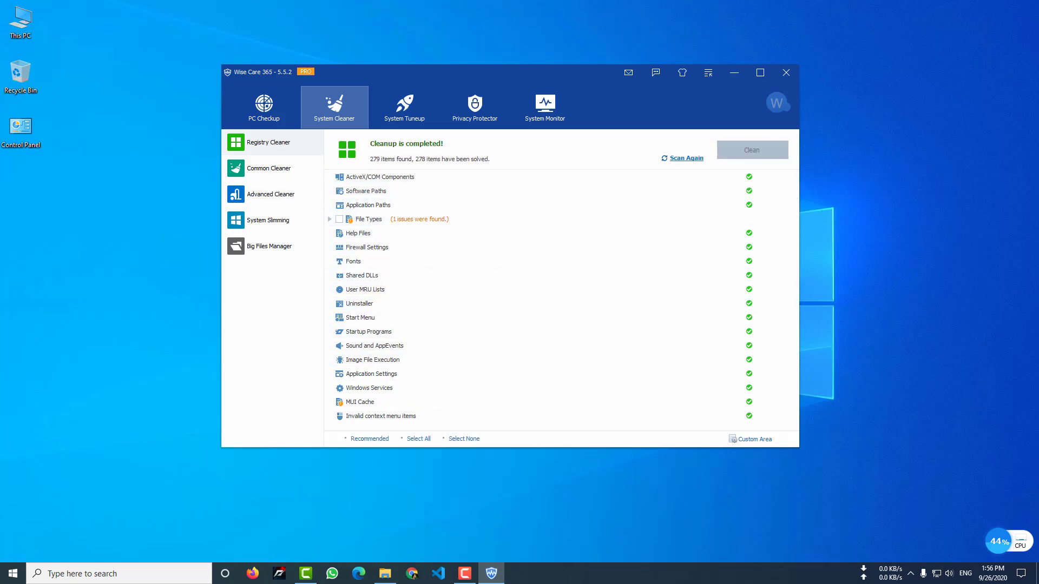
Scan the local hard drives with the Advanced Cleaner and clean the temporary and recovered files it selects.
click(264, 107)
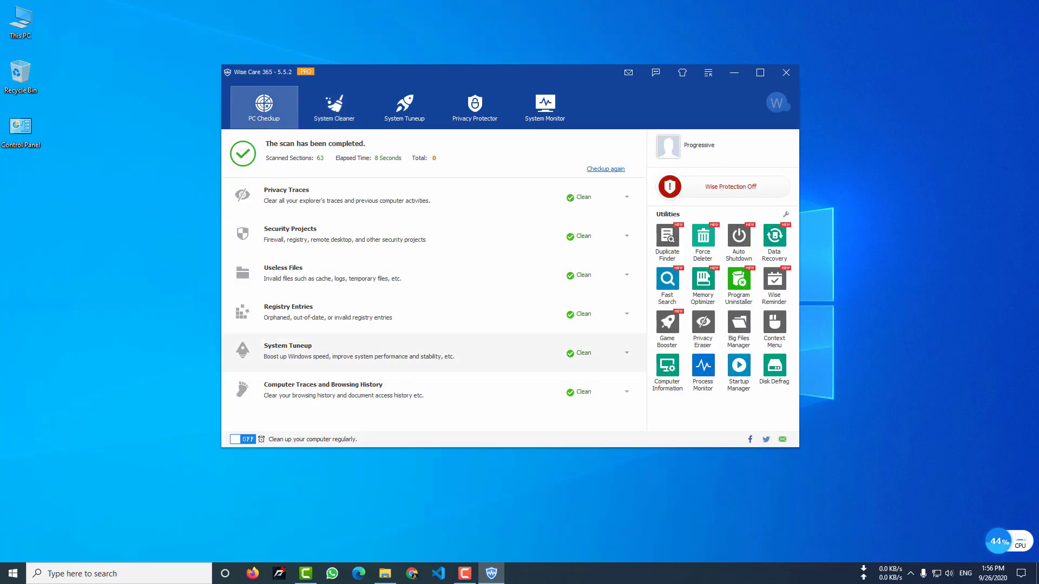
click(334, 107)
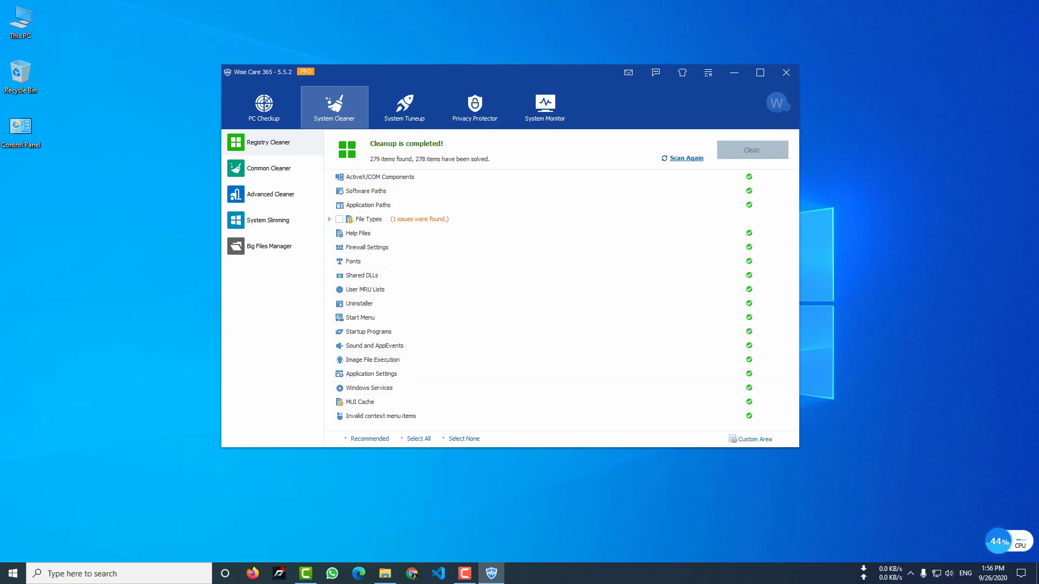
click(269, 168)
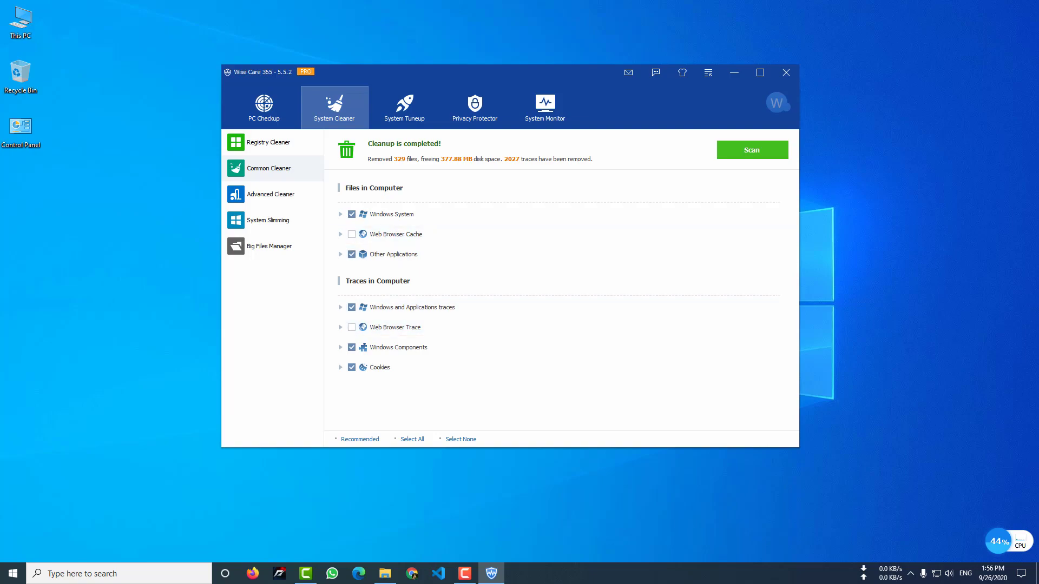
click(270, 194)
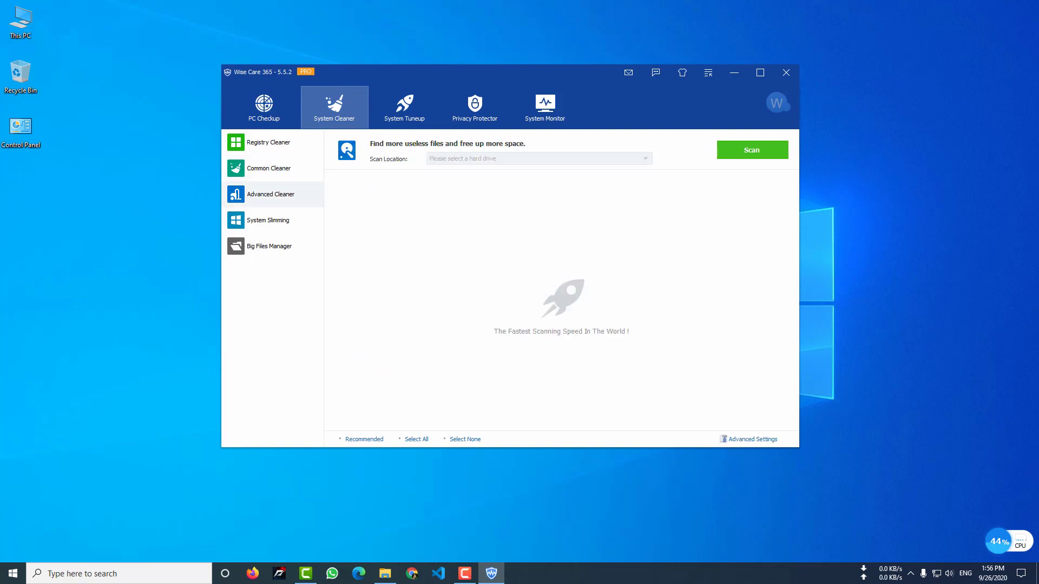
click(751, 150)
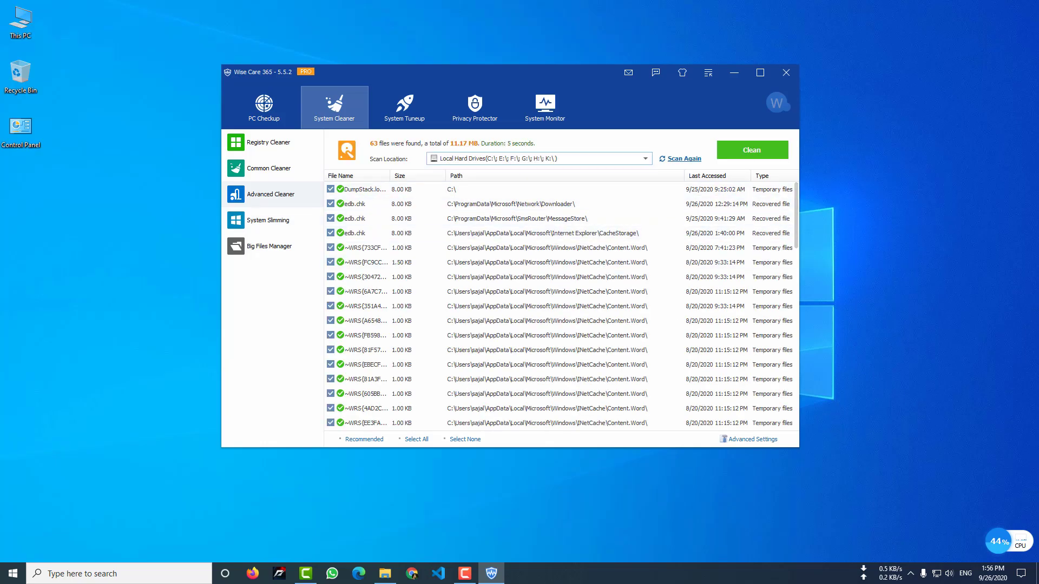
click(752, 151)
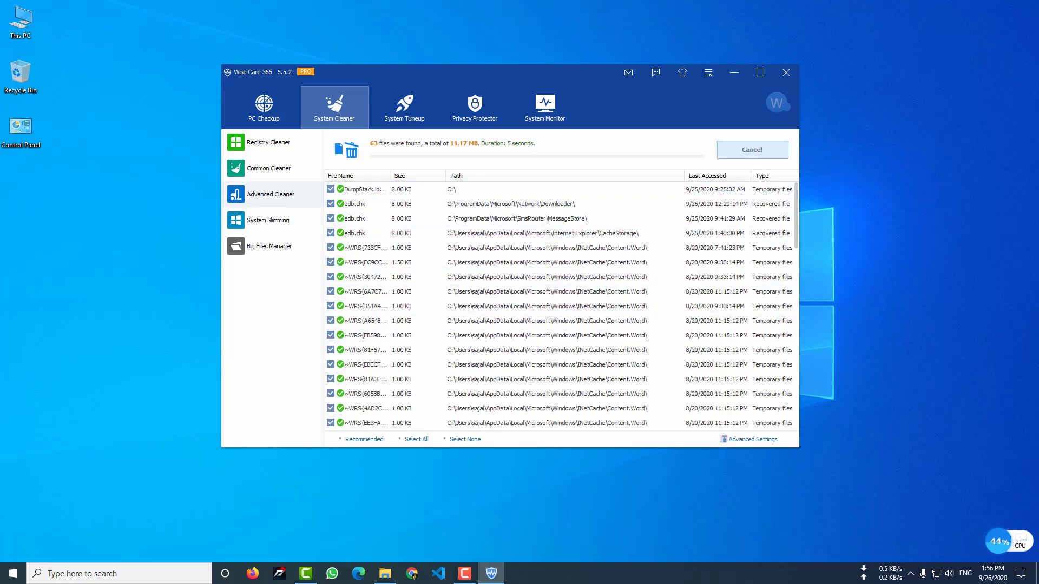
Bring up System Slimming, then switch to Windows Settings, check for Windows updates and return to Wise Care 365.
click(269, 221)
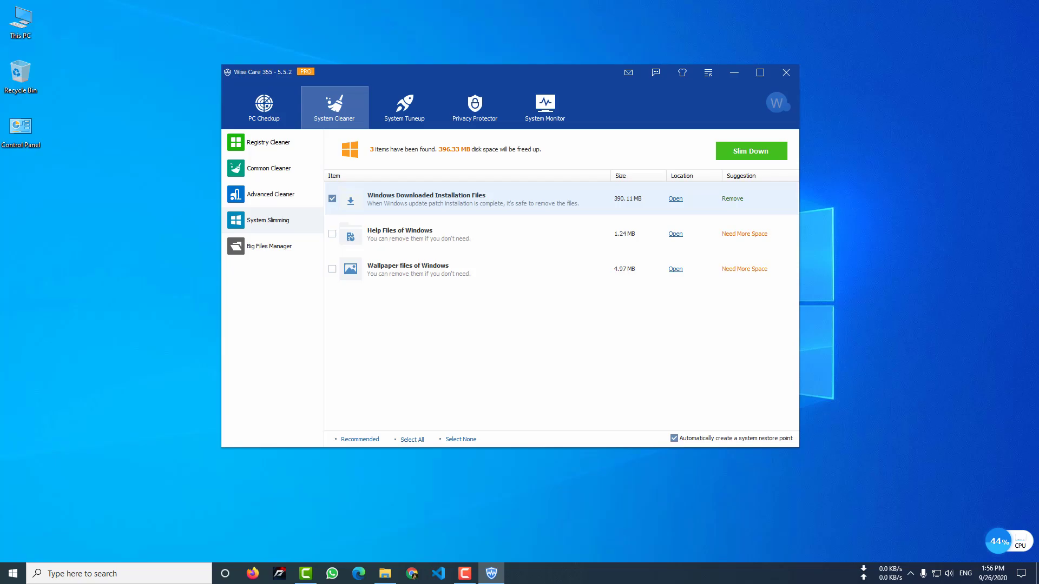
click(12, 573)
click(13, 523)
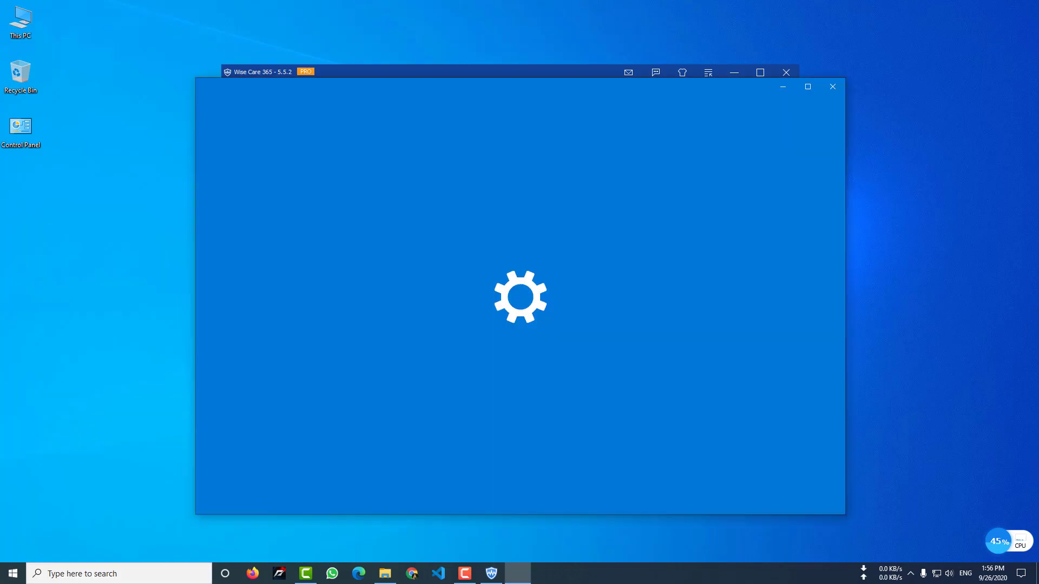
click(293, 379)
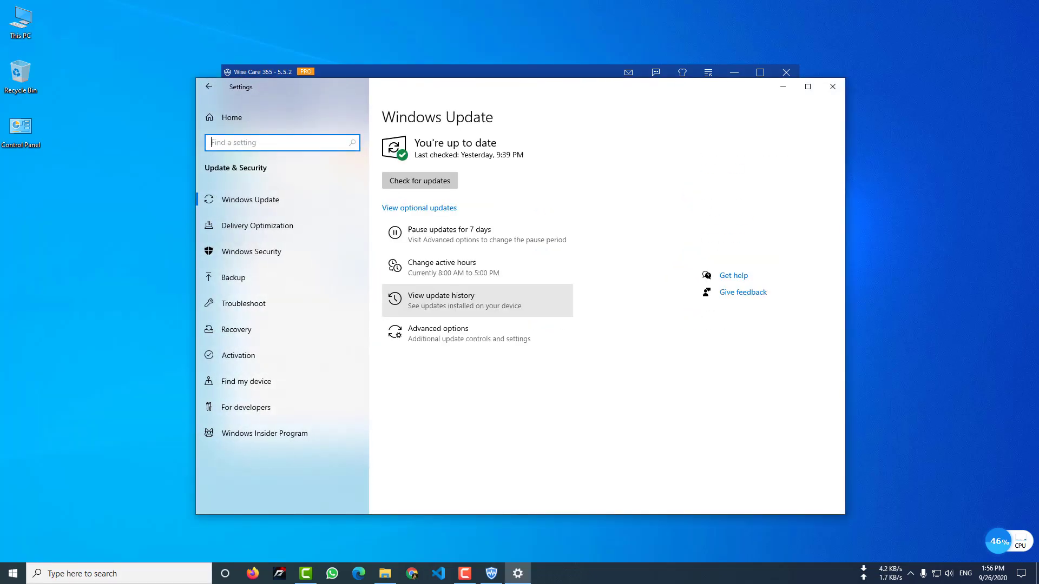
click(420, 181)
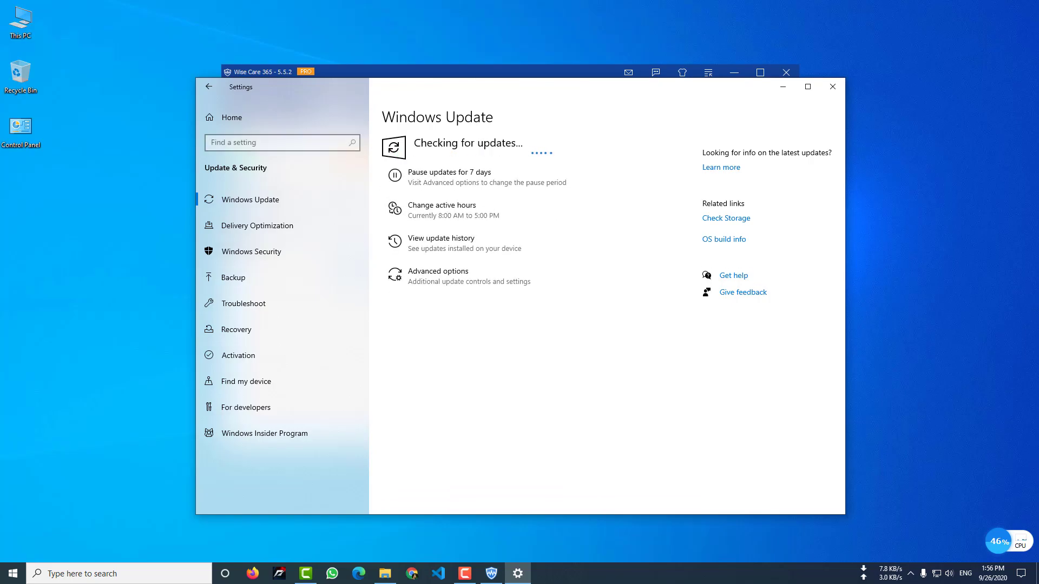
drag(519, 92, 512, 106)
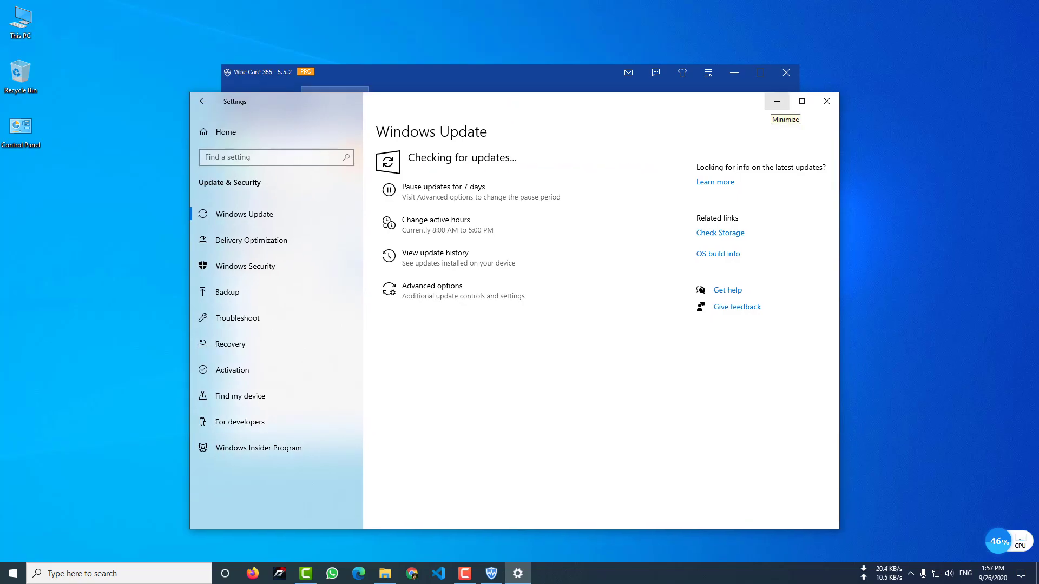
click(776, 102)
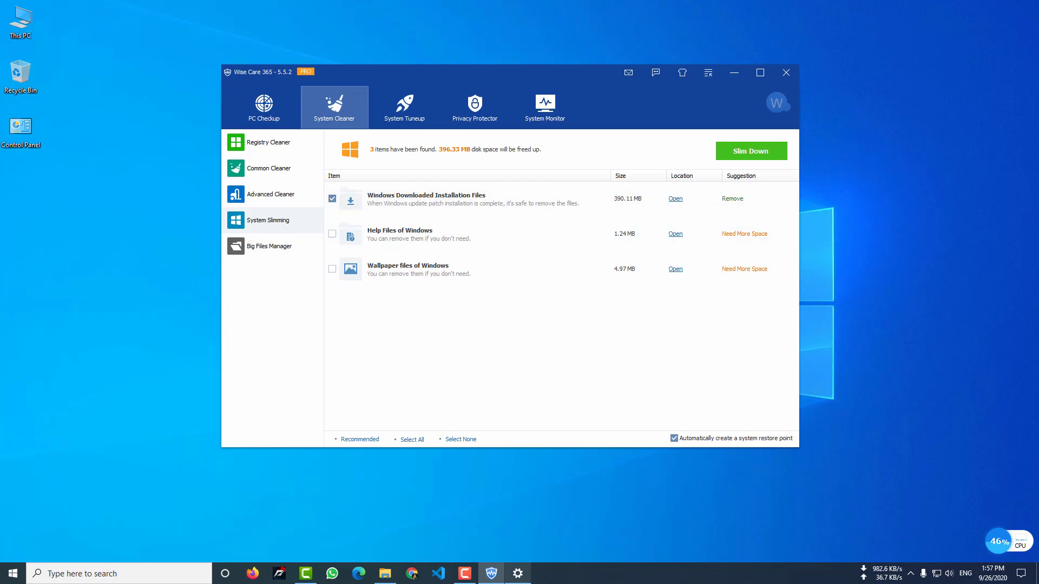
click(517, 574)
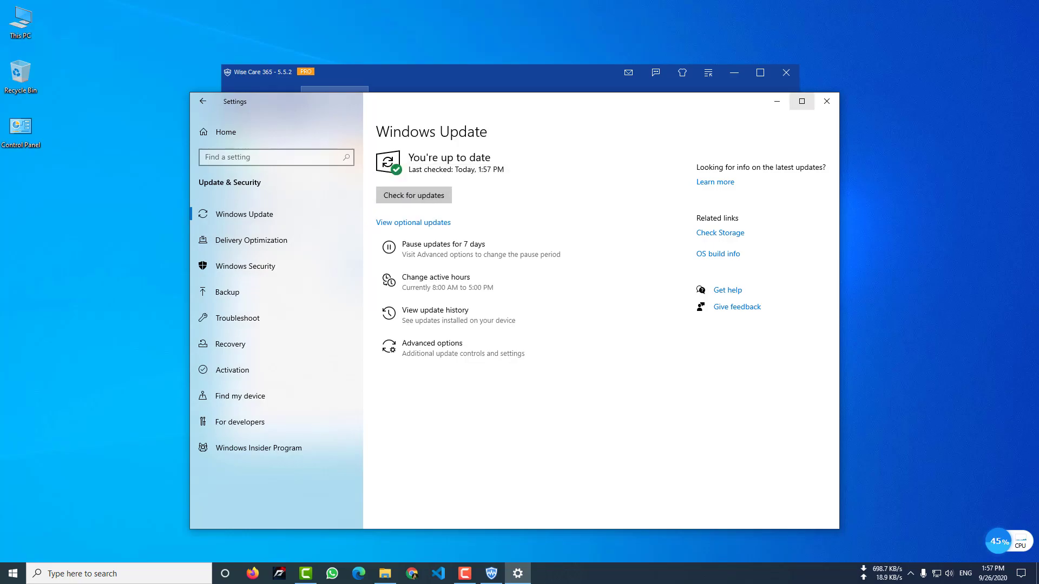
click(777, 101)
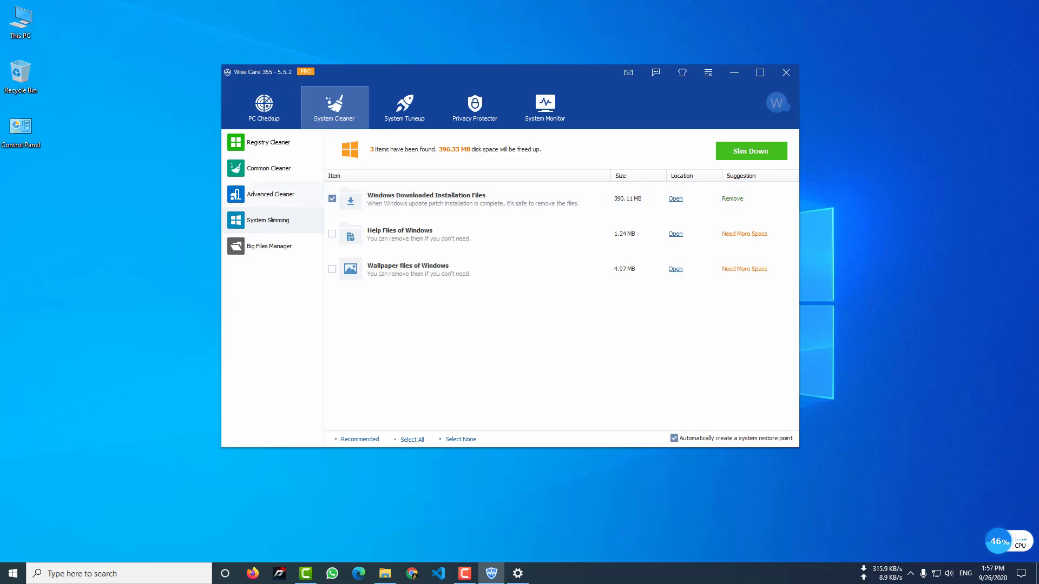
Slim down the system by removing the Windows Downloaded Installation Files, leaving the help and wallpaper files excluded.
click(751, 151)
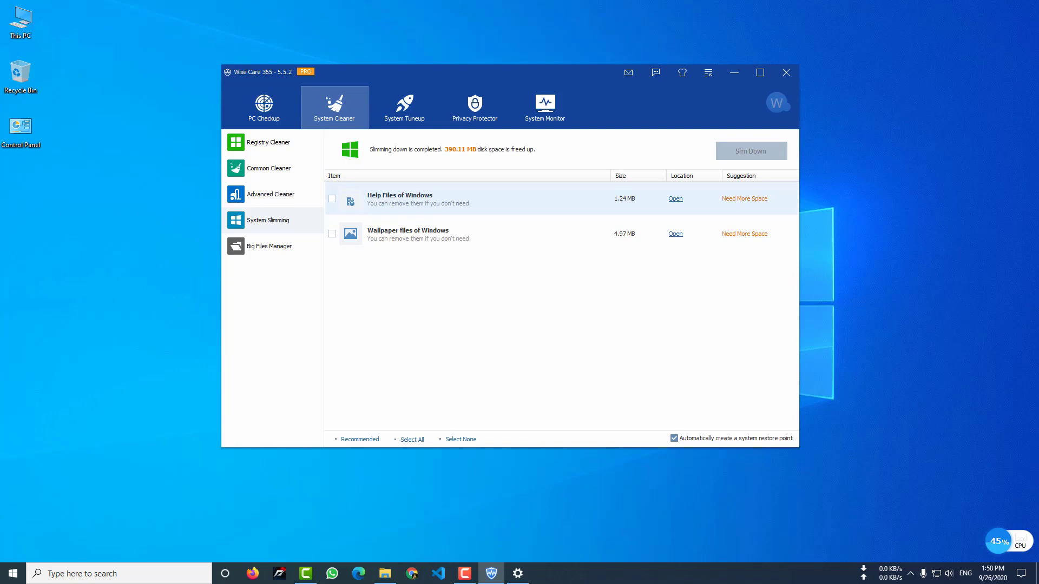
drag(392, 70, 391, 72)
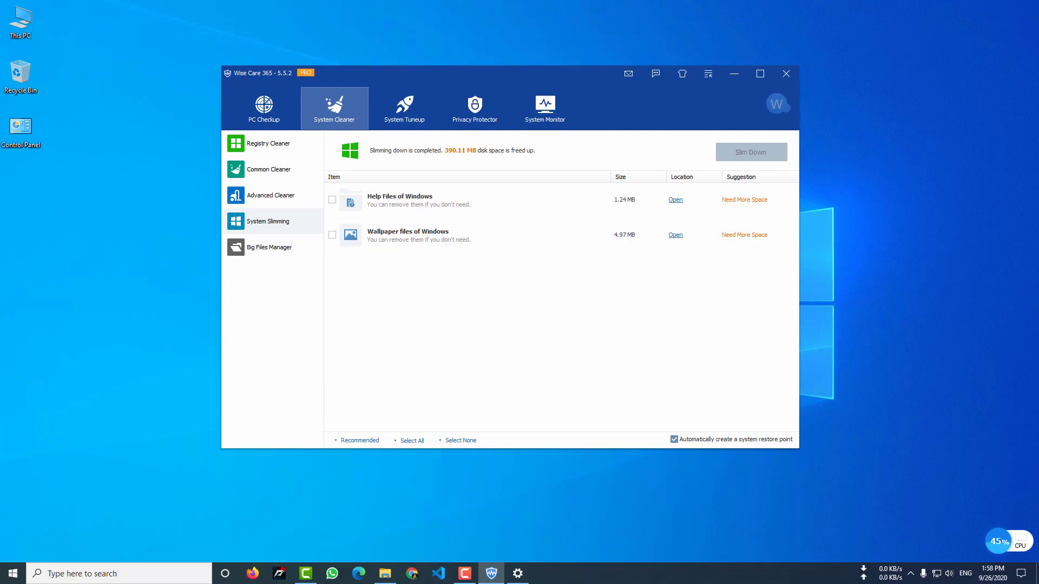
drag(443, 77, 431, 75)
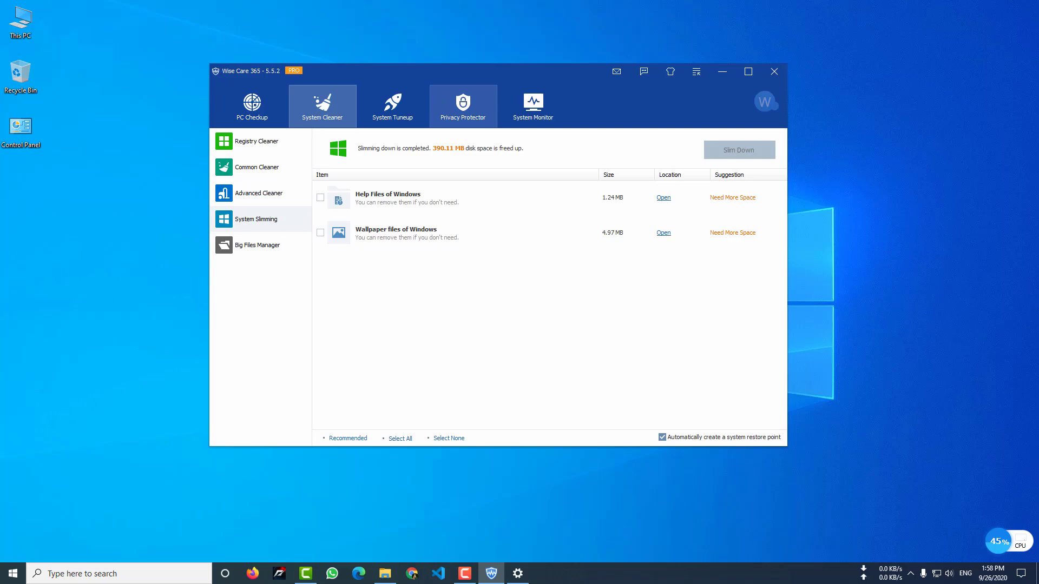
drag(465, 73, 473, 74)
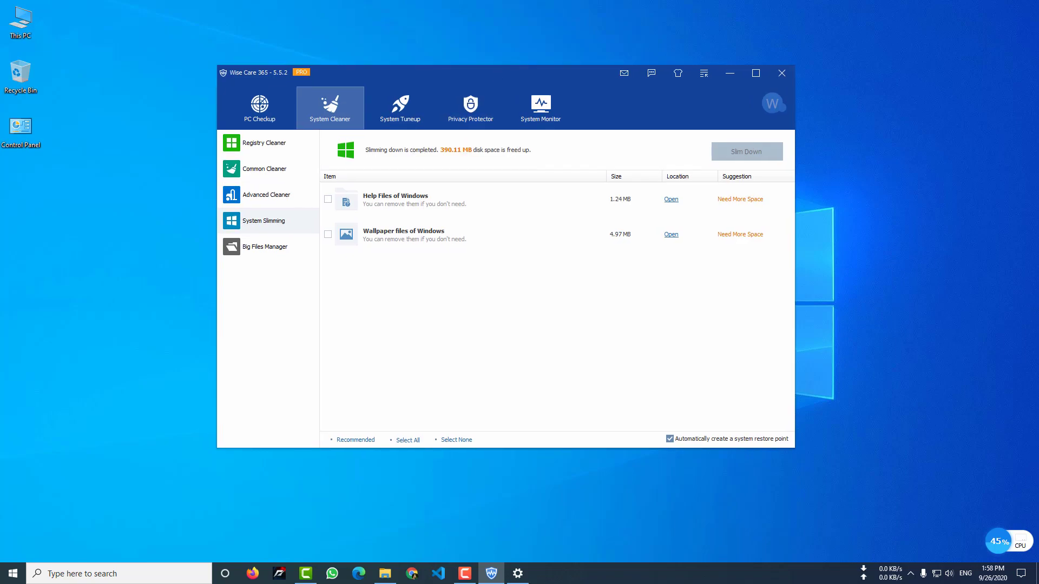
drag(511, 70, 506, 69)
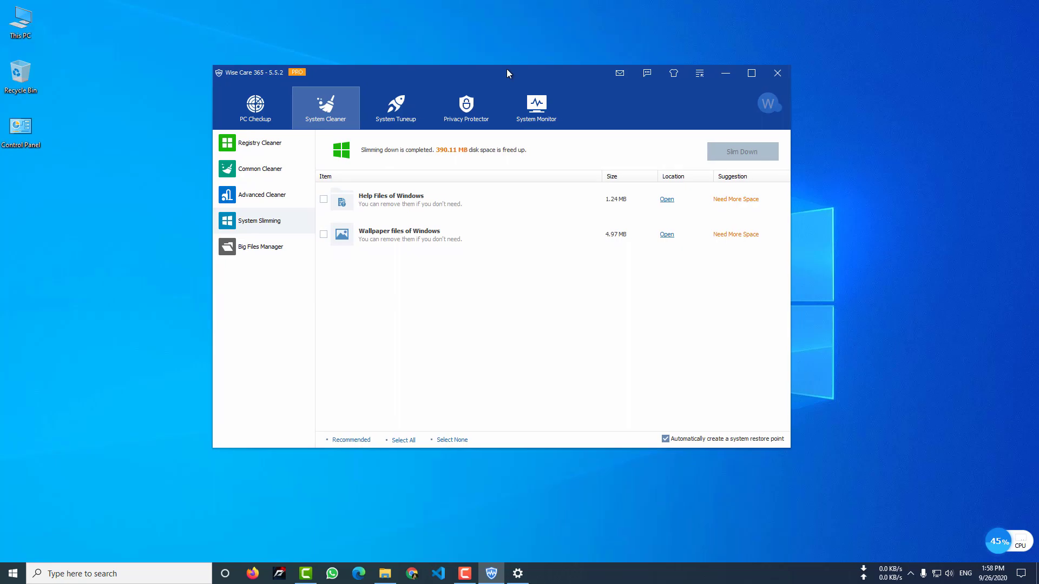